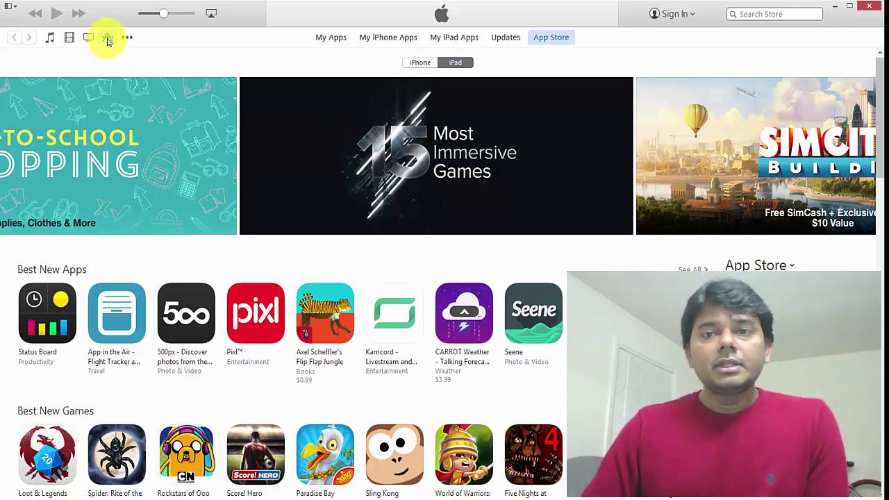
# Step: Open the store sign-in prompt, check Gmail in Chrome, then choose Create Apple ID
pyautogui.click(674, 14)
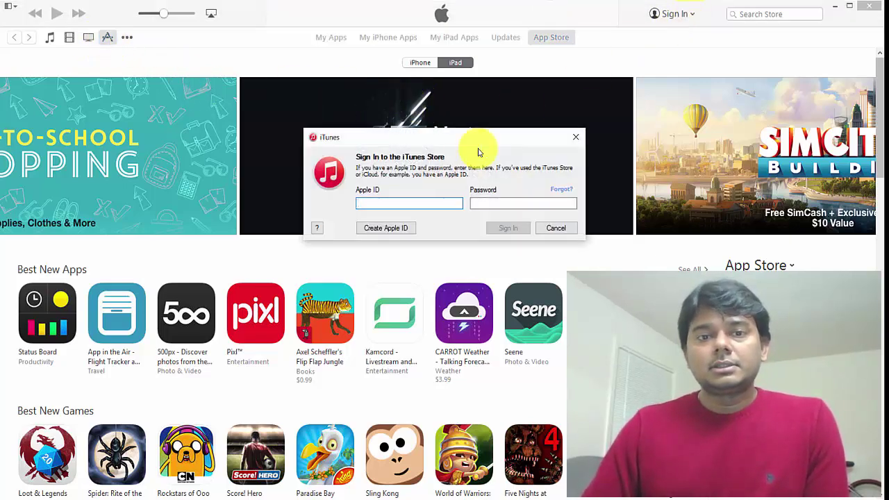
pyautogui.click(562, 497)
pyautogui.click(561, 498)
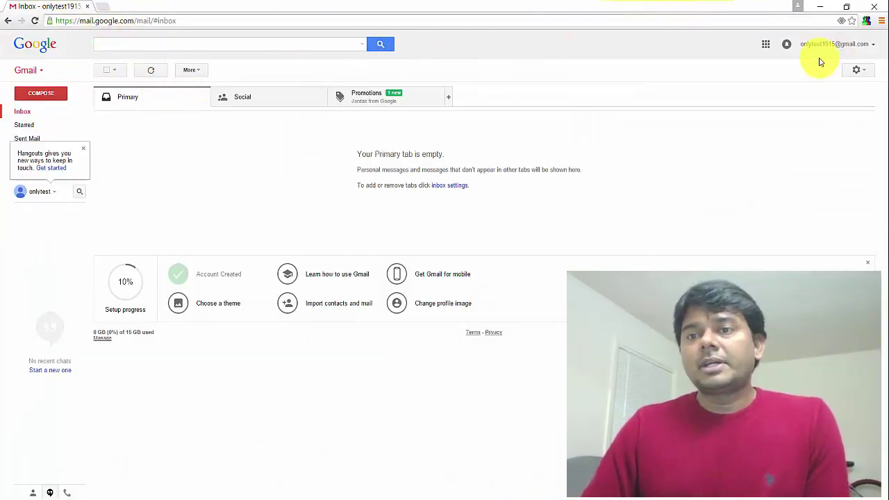
pyautogui.click(822, 7)
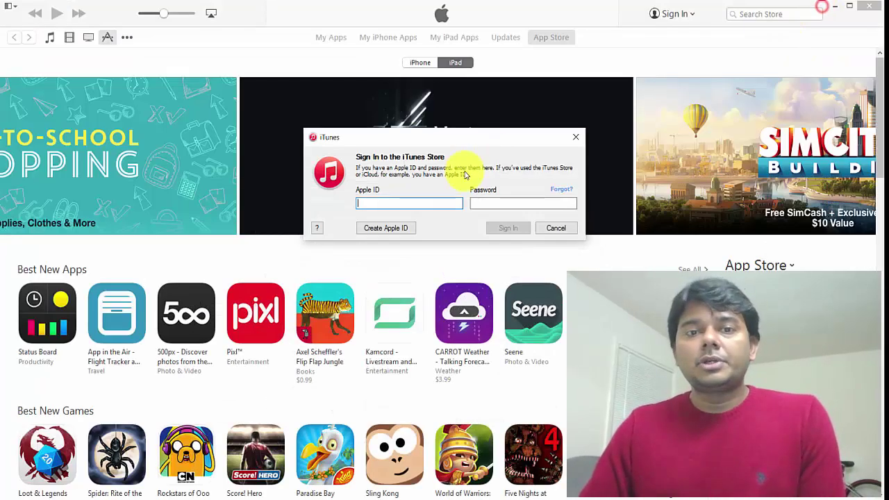
pyautogui.click(393, 229)
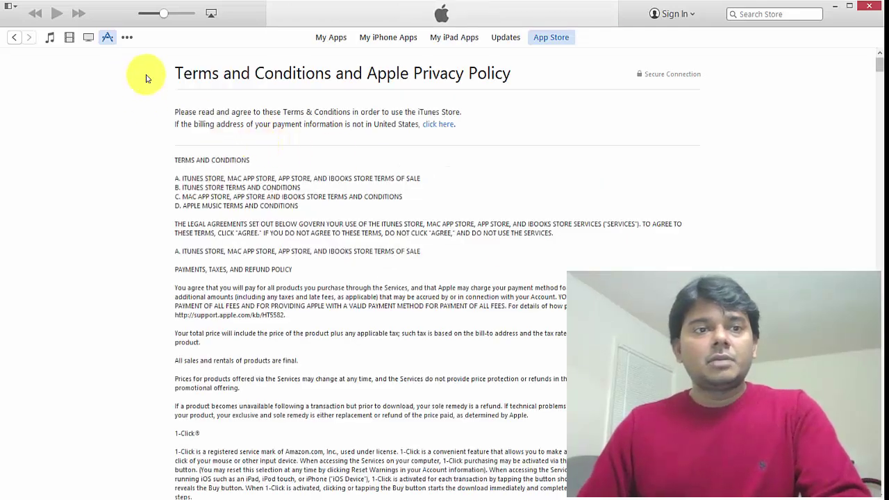
# Step: Browse the extra media sections list and dismiss the store sign-in prompt
pyautogui.click(126, 39)
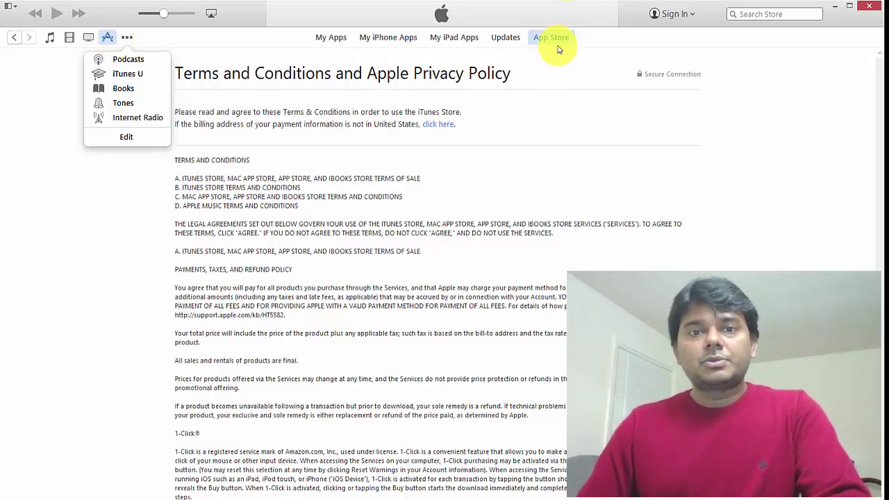
pyautogui.click(451, 135)
pyautogui.scroll(-15, 572, 167)
pyautogui.click(680, 14)
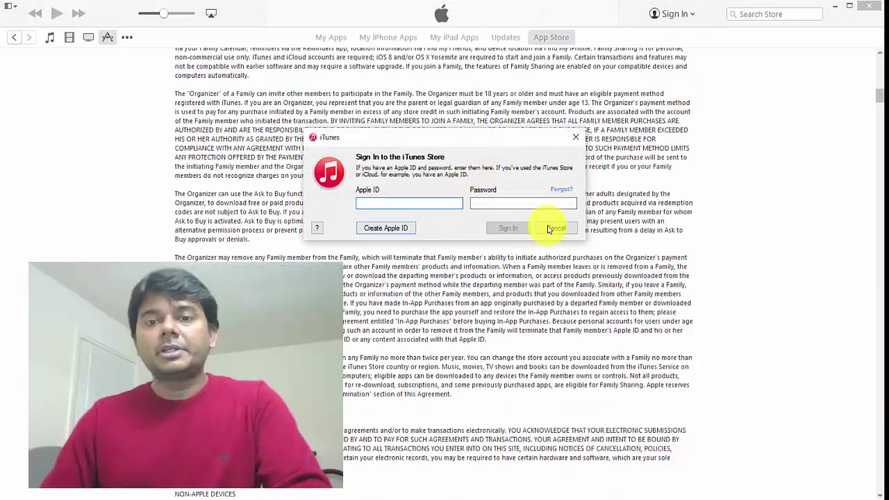
pyautogui.click(553, 229)
# Step: Scroll to the end of the terms, tick the agreement checkbox and click Agree
pyautogui.scroll(-10, 556, 313)
pyautogui.scroll(-15, 564, 333)
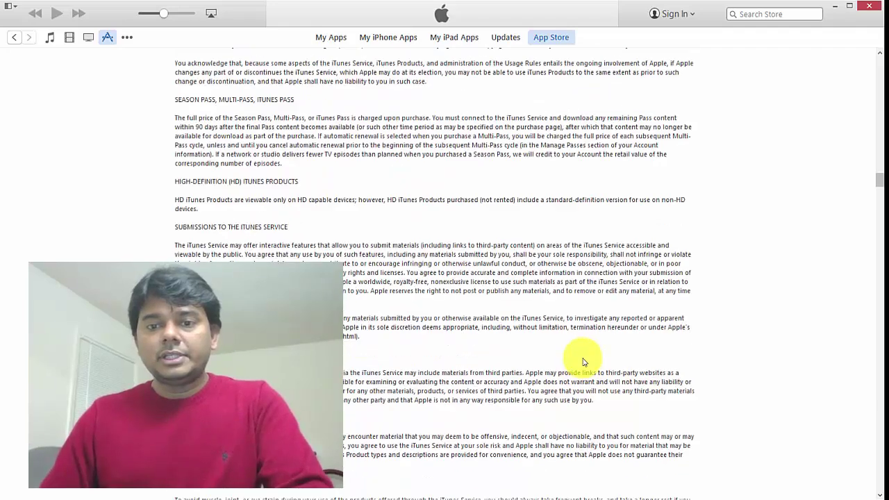
pyautogui.scroll(-20, 595, 363)
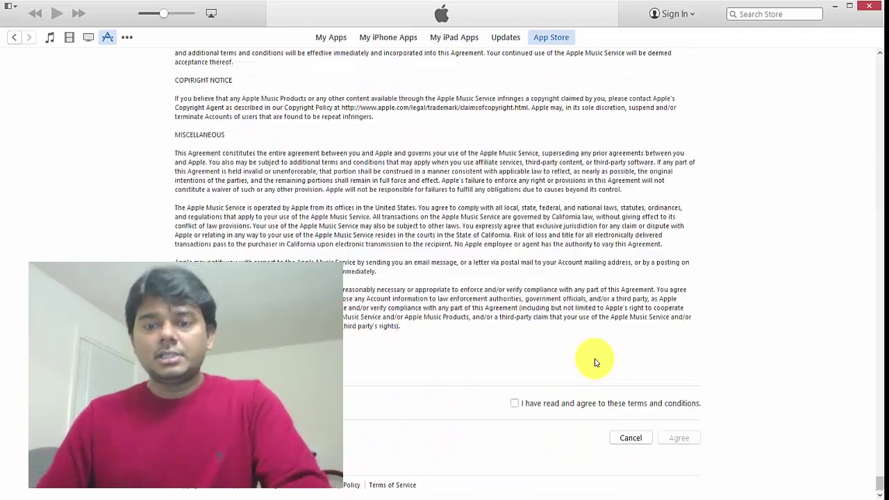
pyautogui.click(539, 404)
pyautogui.click(689, 439)
# Step: Enter the new account's e-mail address and password
pyautogui.click(246, 126)
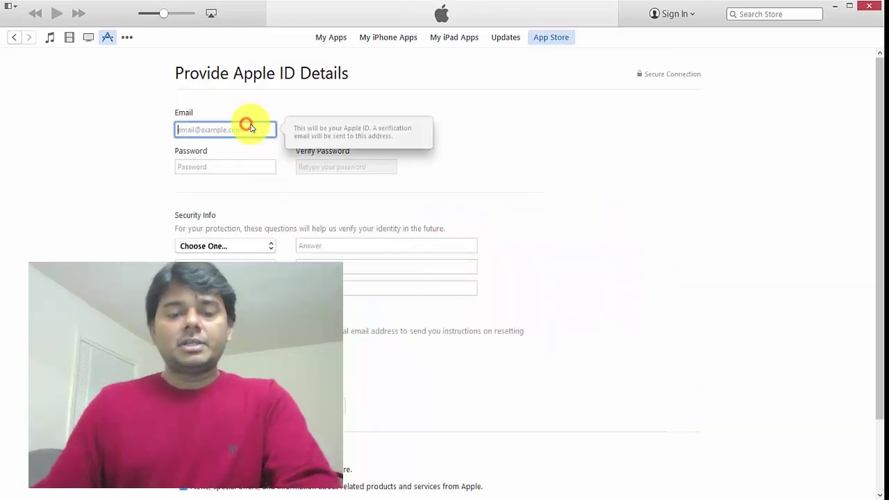
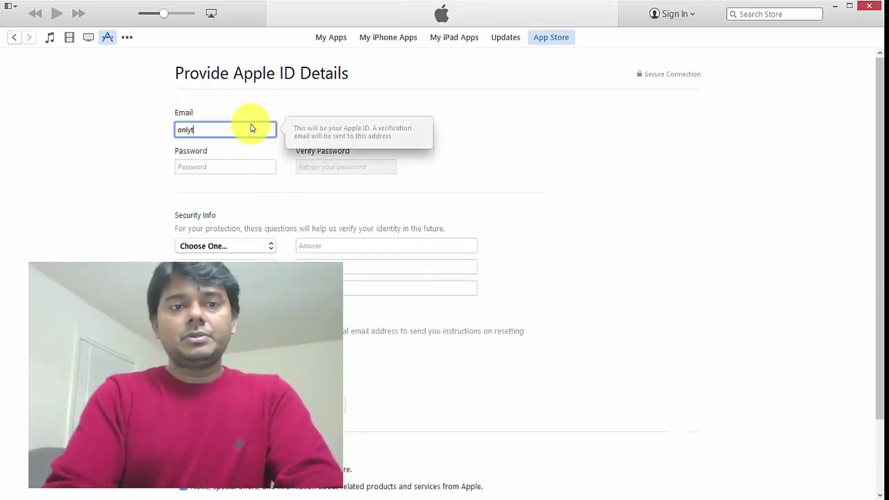
pyautogui.press('Tab')
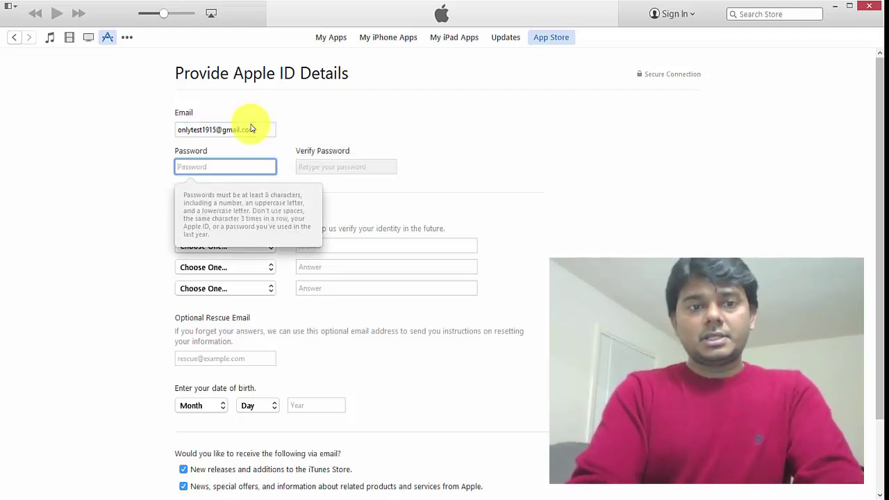
pyautogui.write('••••')
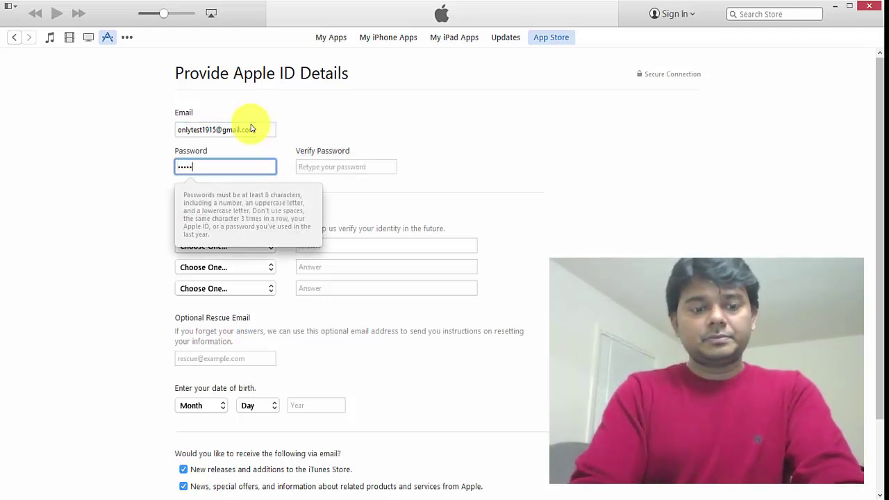
pyautogui.write('••••')
pyautogui.press('Tab')
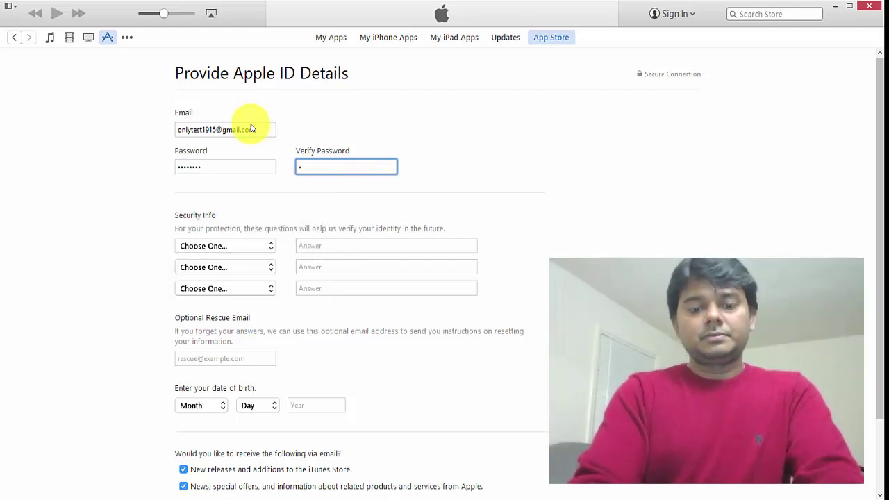
pyautogui.write('••••••••')
# Step: Pick three security questions and fill in their answers
pyautogui.press('Tab')
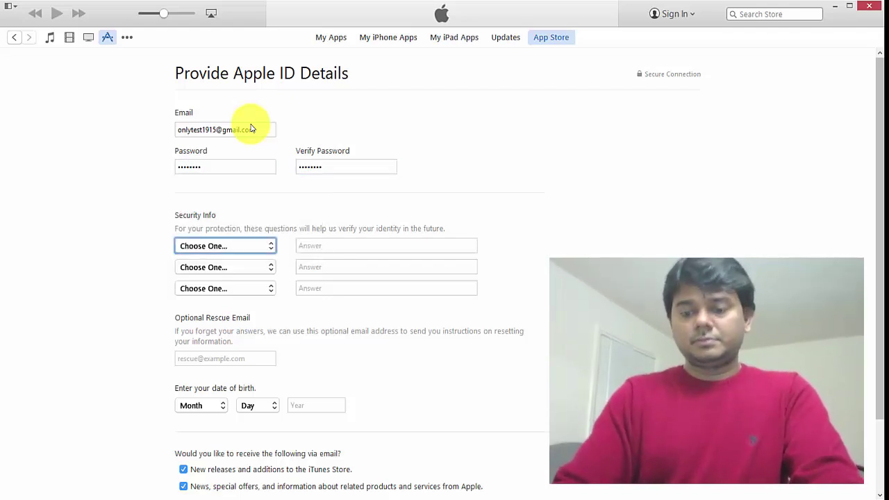
pyautogui.press('Down')
pyautogui.press('Tab')
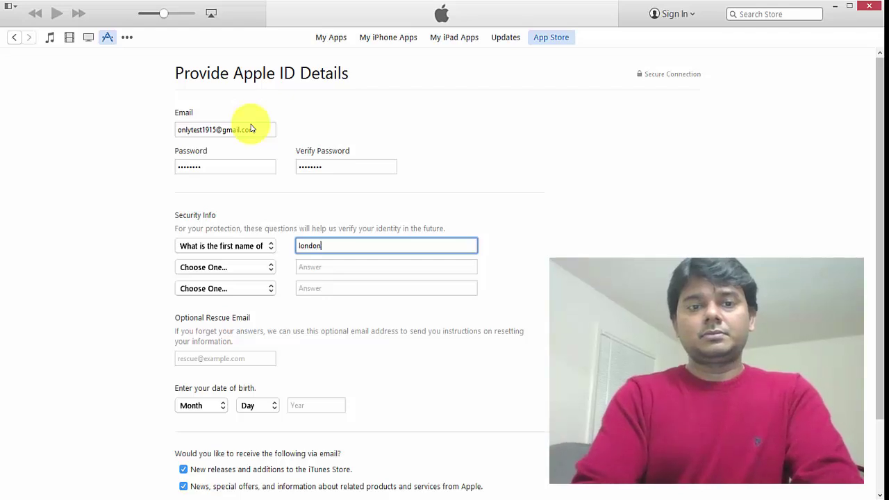
pyautogui.press('Tab')
pyautogui.press('Down')
pyautogui.press('Tab')
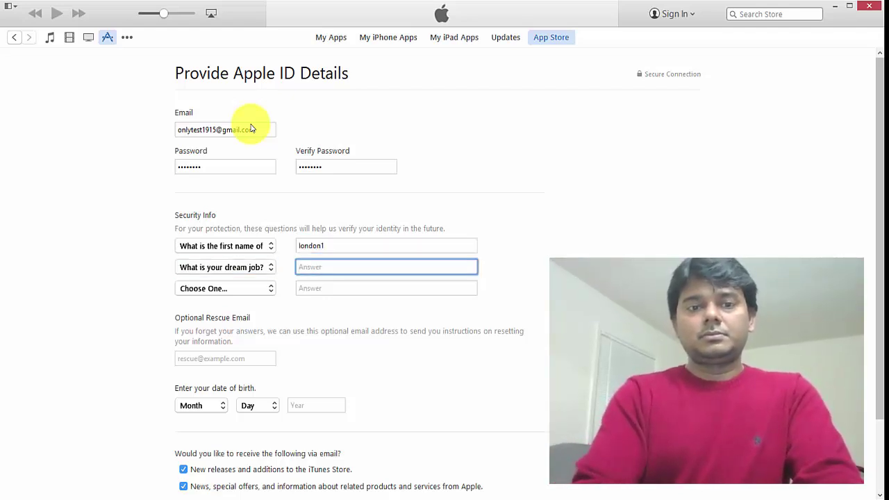
pyautogui.press('Tab')
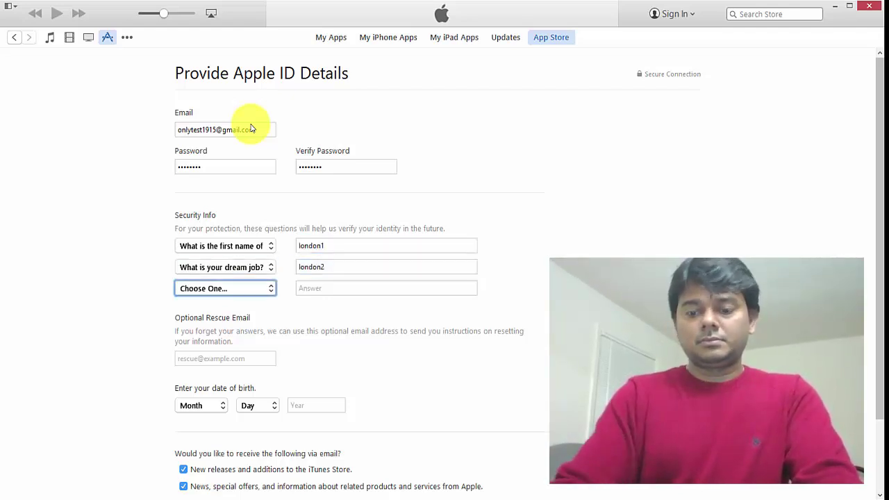
pyautogui.press('Tab')
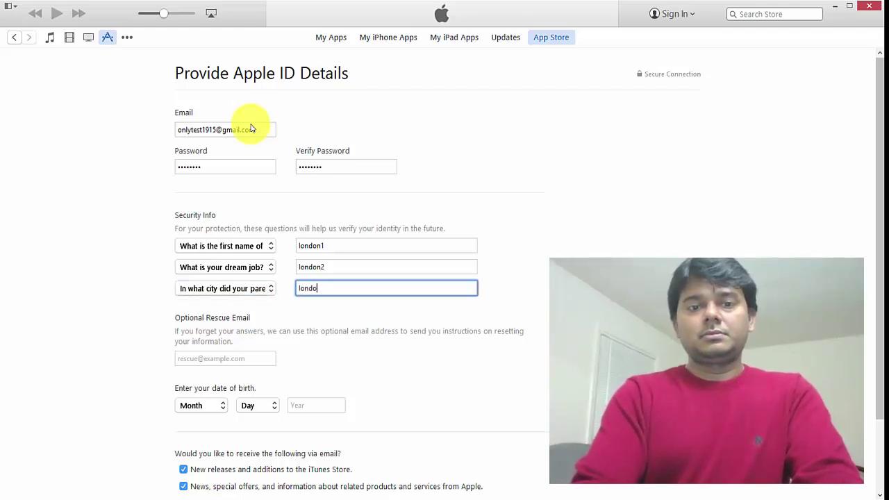
# Step: Set the birth date to January 1, 1980
pyautogui.click(199, 412)
pyautogui.press('Down')
pyautogui.press('Return')
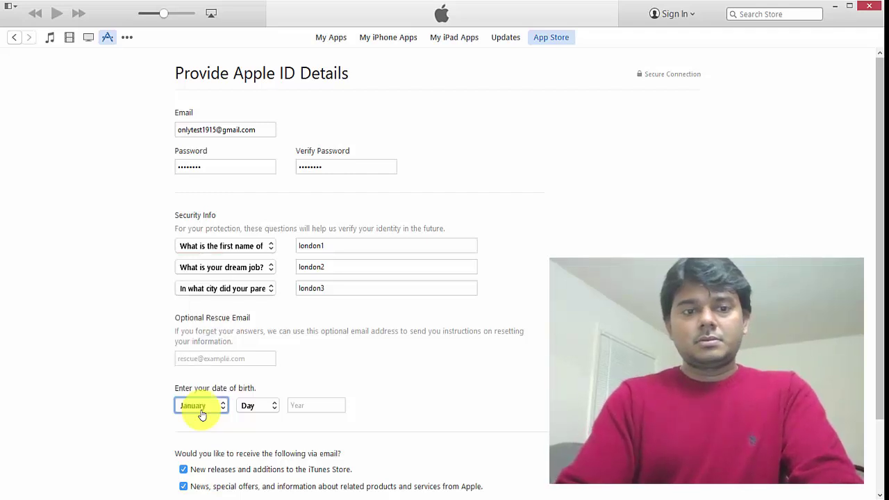
pyautogui.press('Tab')
pyautogui.press('Down')
pyautogui.press('Tab')
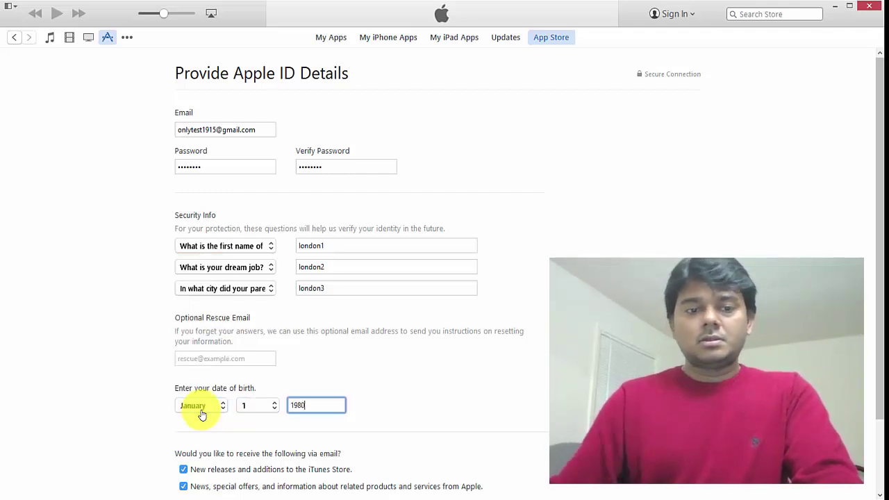
pyautogui.scroll(-3, 278, 396)
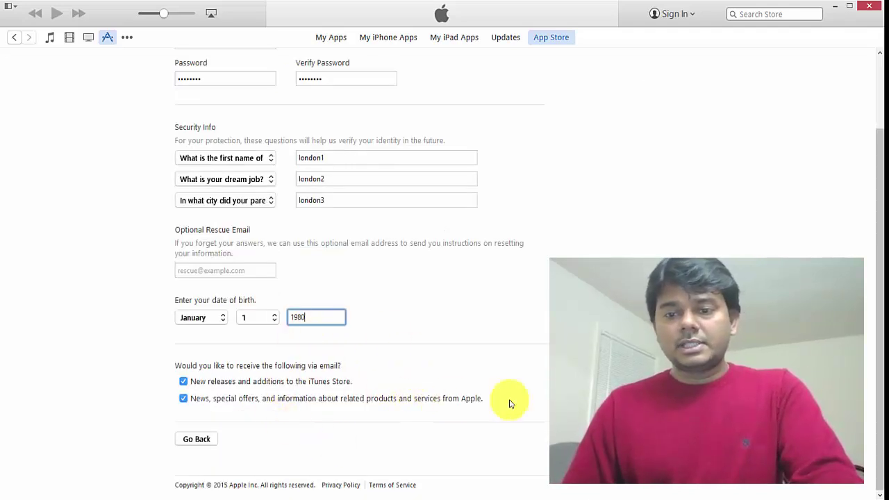
# Step: Submit the Apple ID details and cancel the store sign-in popup
pyautogui.click(546, 351)
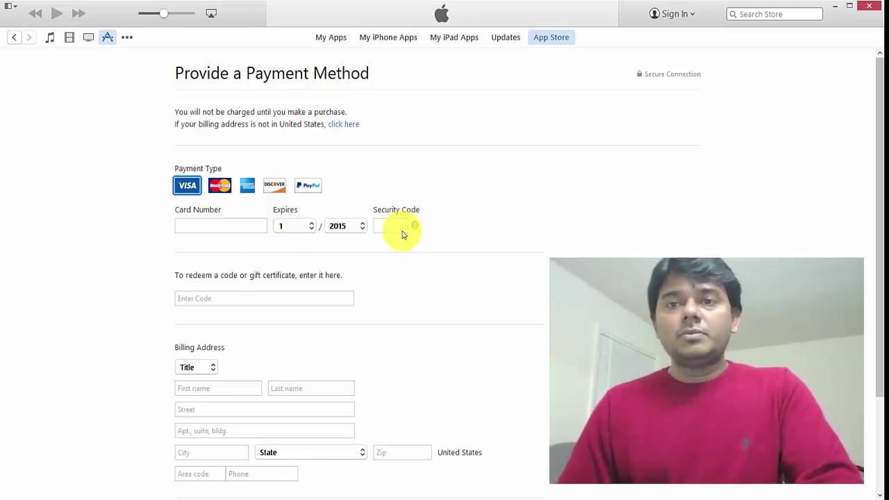
pyautogui.click(546, 17)
pyautogui.click(667, 16)
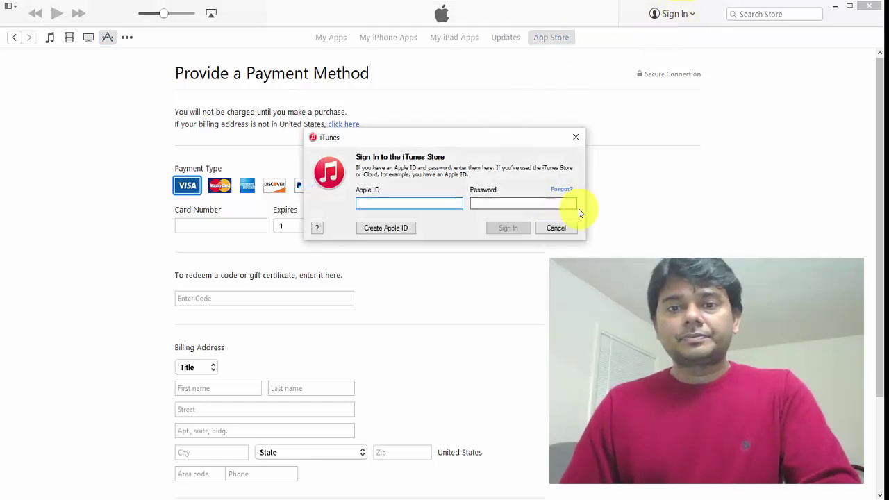
pyautogui.click(458, 183)
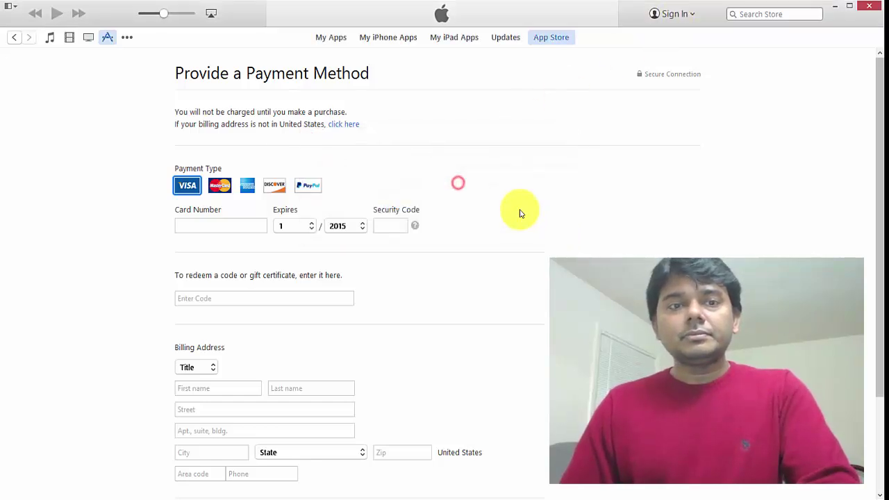
# Step: Leave the payment form via Movies, switch to the App Store and scroll to Top Free Apps
pyautogui.click(70, 44)
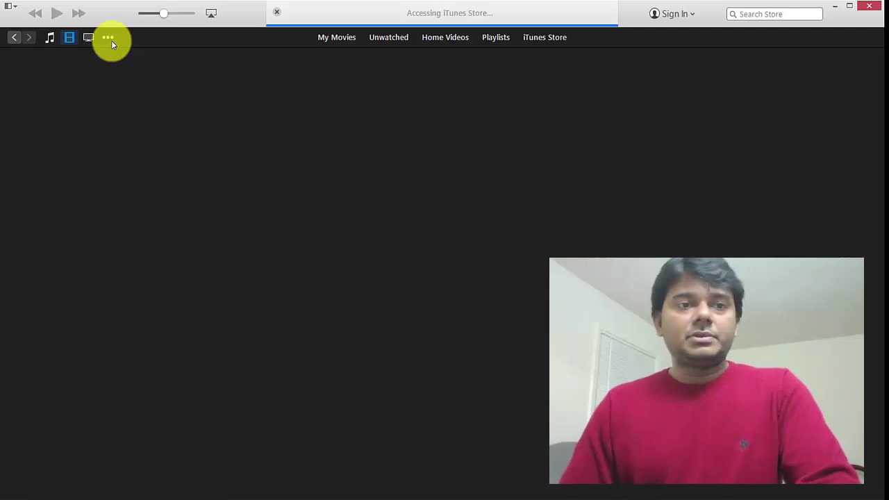
pyautogui.click(108, 38)
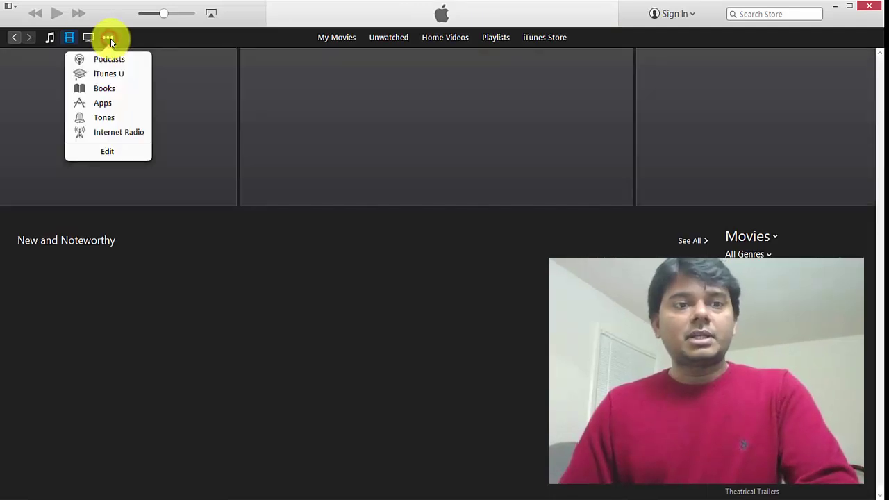
pyautogui.click(111, 103)
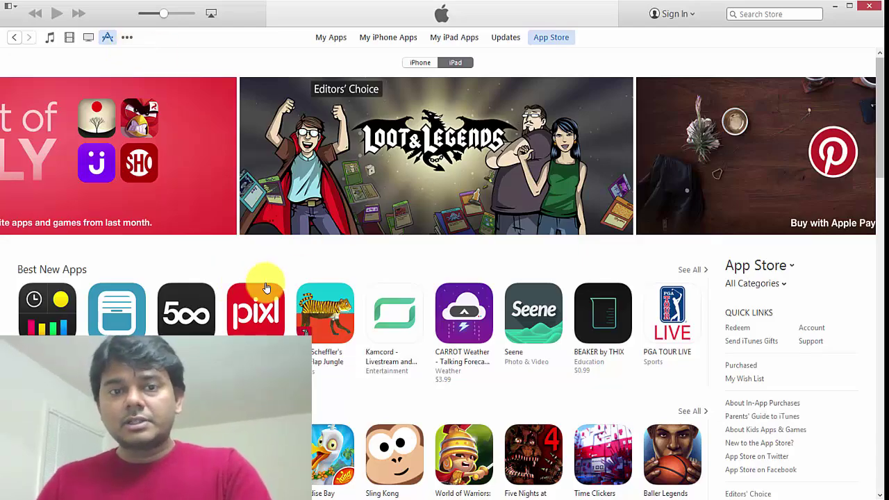
pyautogui.scroll(-10, 283, 292)
pyautogui.scroll(-4, 352, 333)
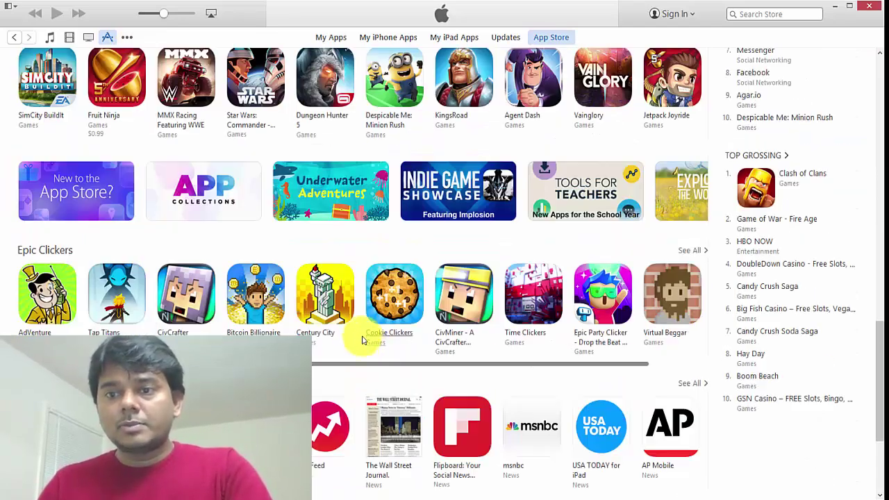
pyautogui.scroll(5, 368, 335)
pyautogui.scroll(-1, 471, 309)
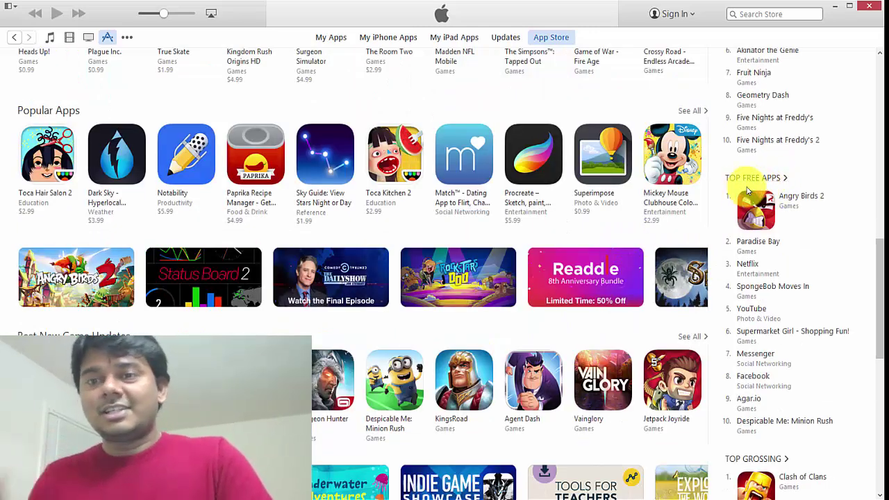
pyautogui.moveTo(800, 198)
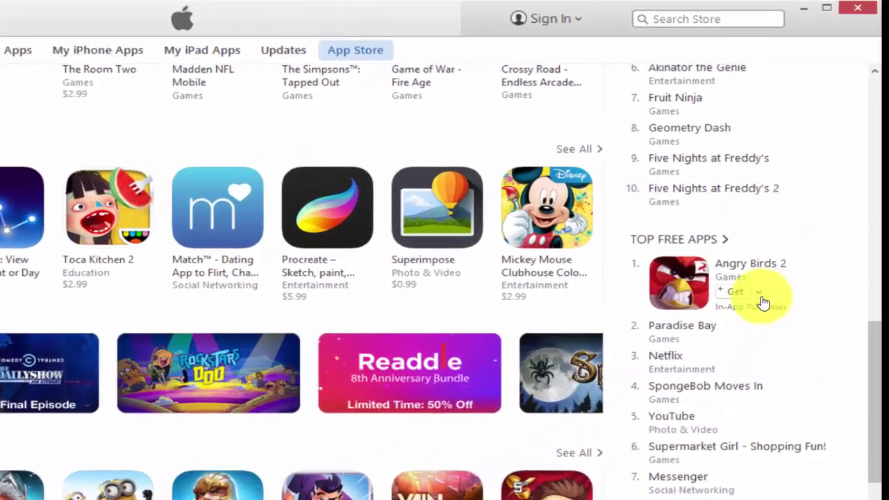
# Step: Choose Get on Angry Birds 2 and pick Create Apple ID in the sign-in prompt
pyautogui.click(806, 217)
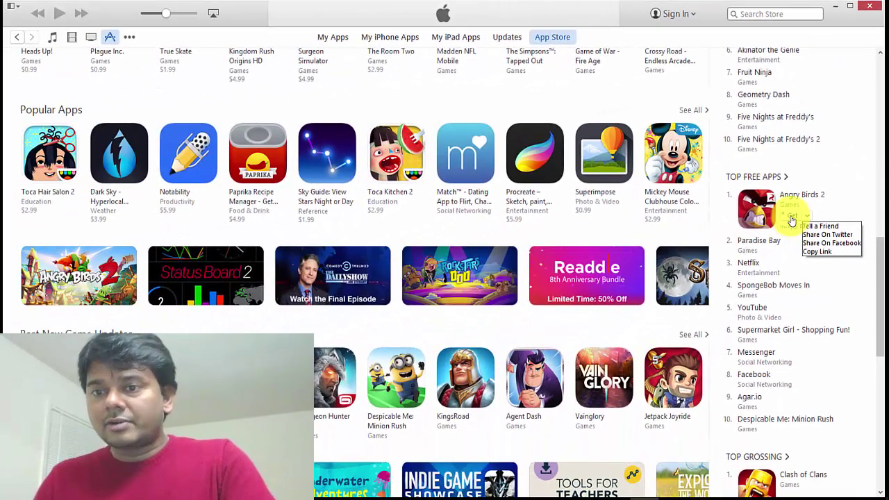
pyautogui.click(635, 178)
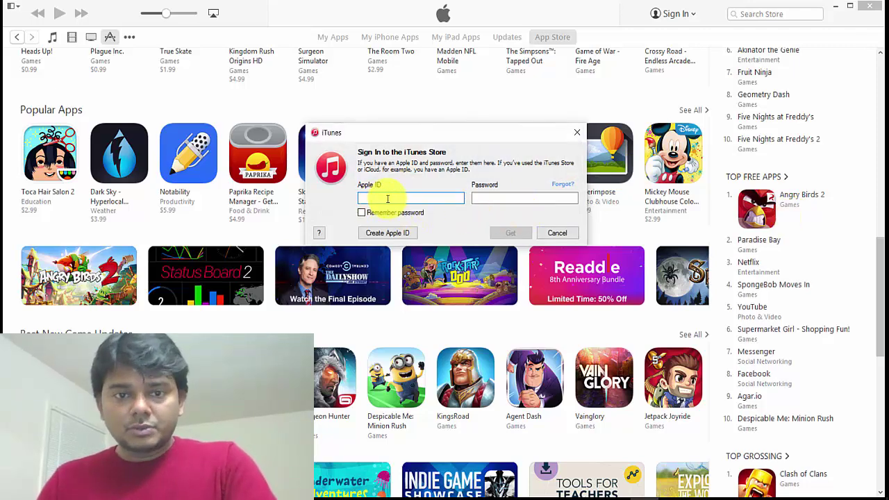
pyautogui.click(388, 233)
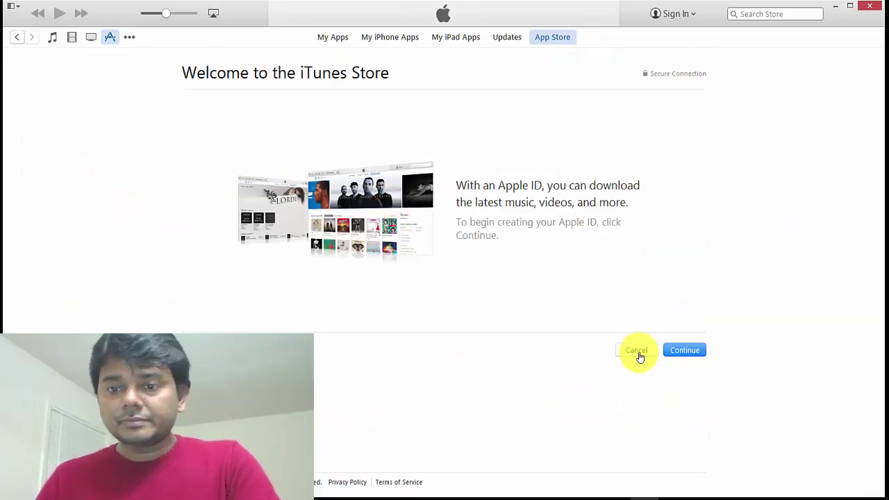
# Step: Continue past the Welcome page, scroll through the terms and tick the agree checkbox
pyautogui.click(687, 350)
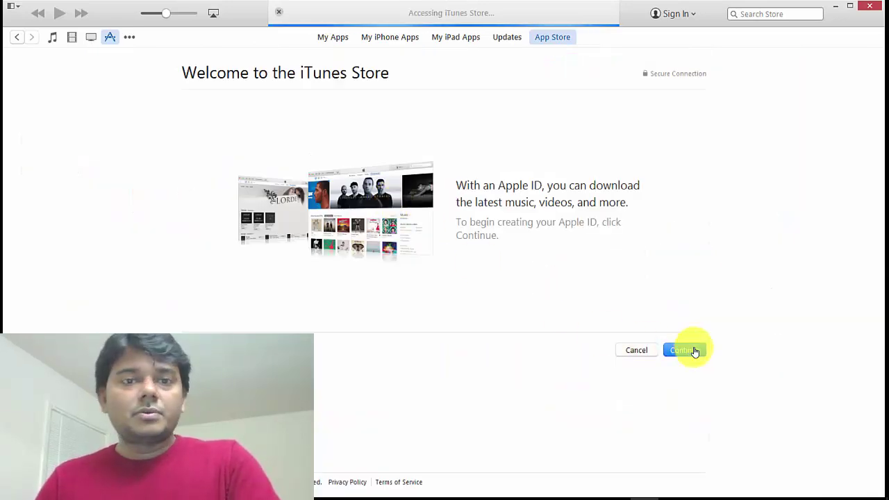
pyautogui.scroll(-5, 528, 221)
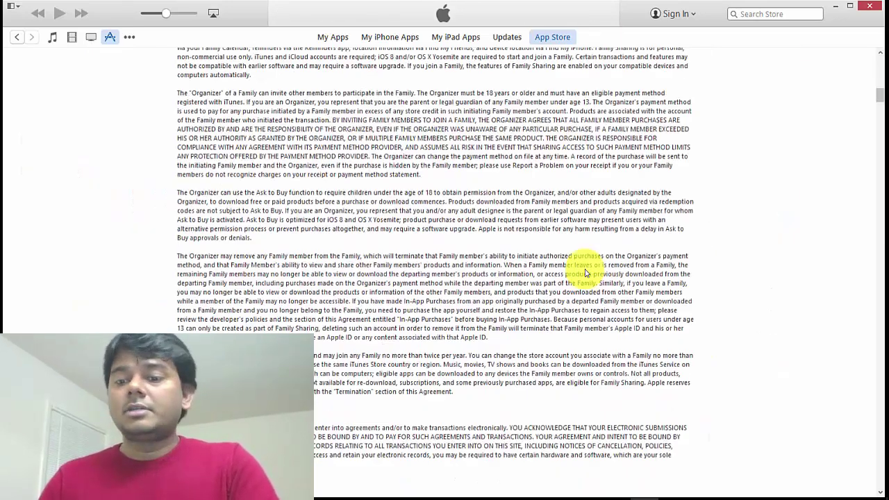
pyautogui.scroll(-5, 618, 268)
pyautogui.scroll(-20, 648, 268)
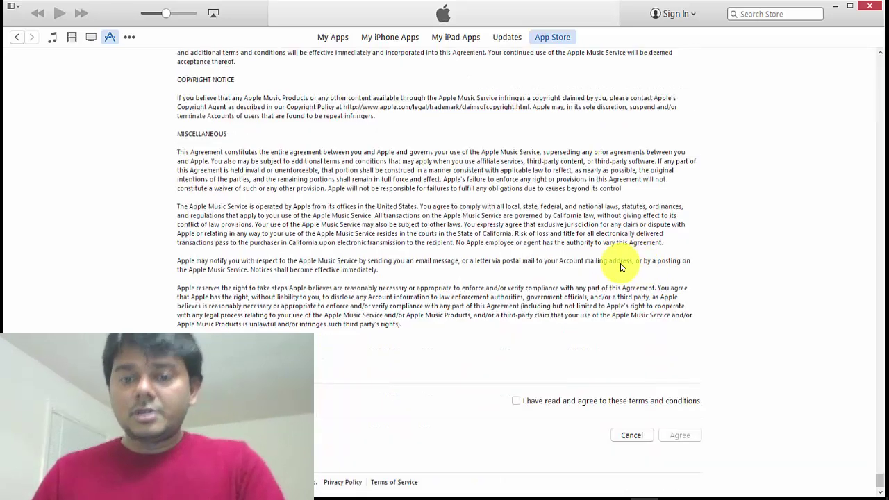
pyautogui.click(556, 401)
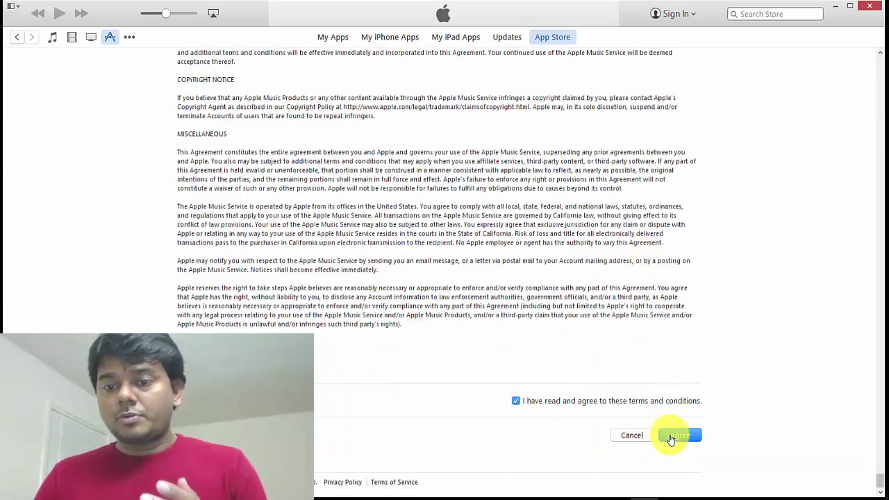
# Step: Accept the terms and enter the account e-mail address, fixing a typo
pyautogui.click(671, 436)
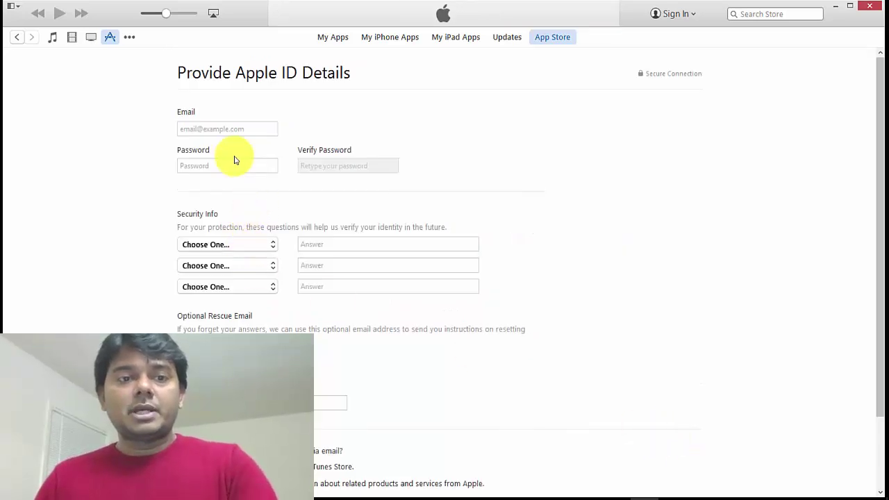
pyautogui.click(230, 132)
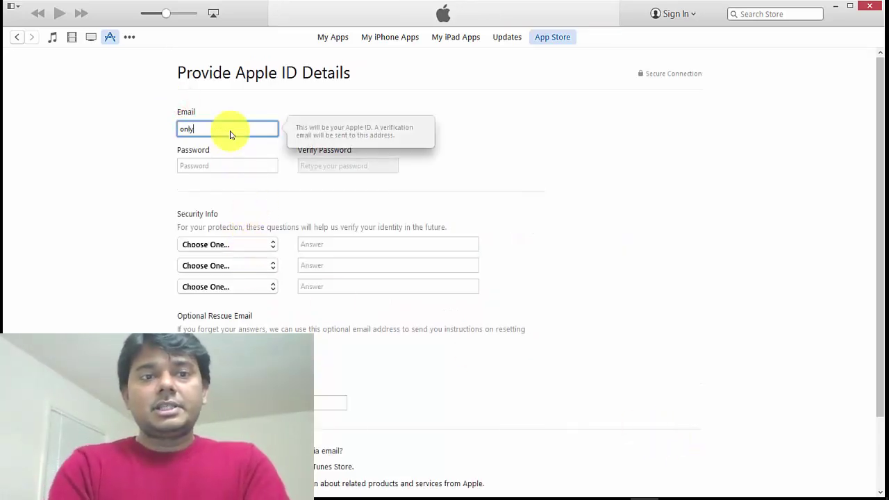
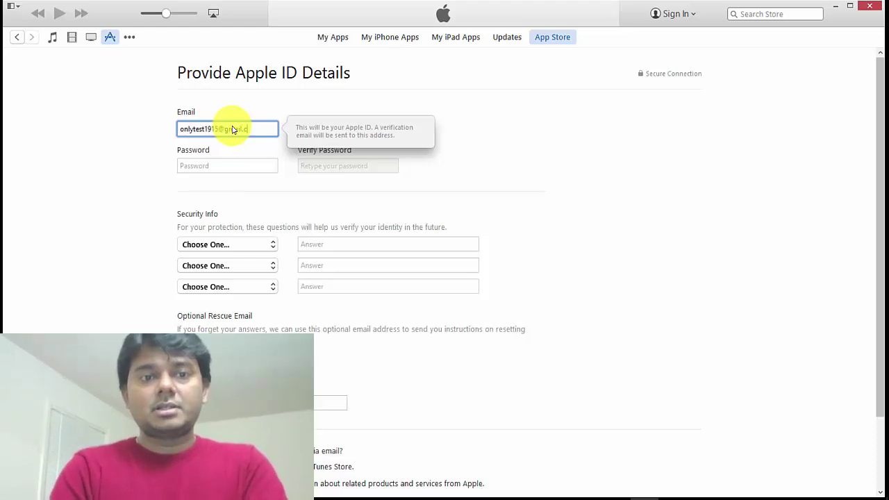
# Step: Enter the password and its confirmation, re-entering them after a mismatch
pyautogui.press('Tab')
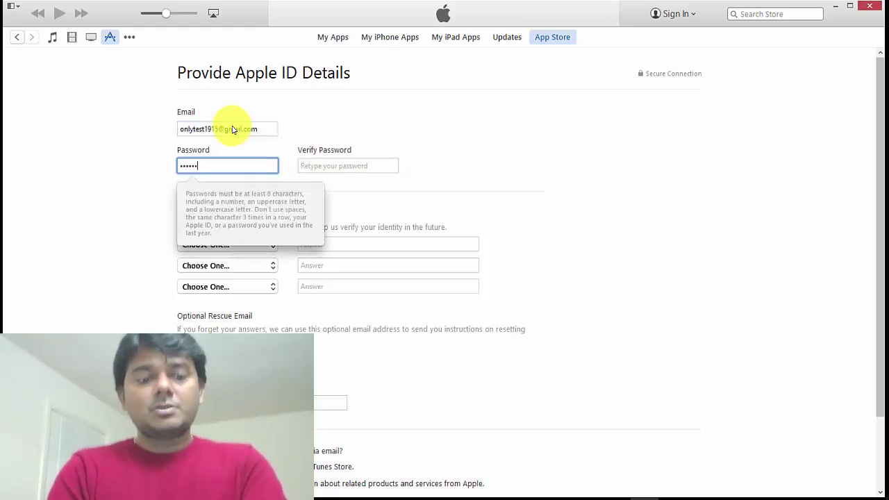
pyautogui.press('Tab')
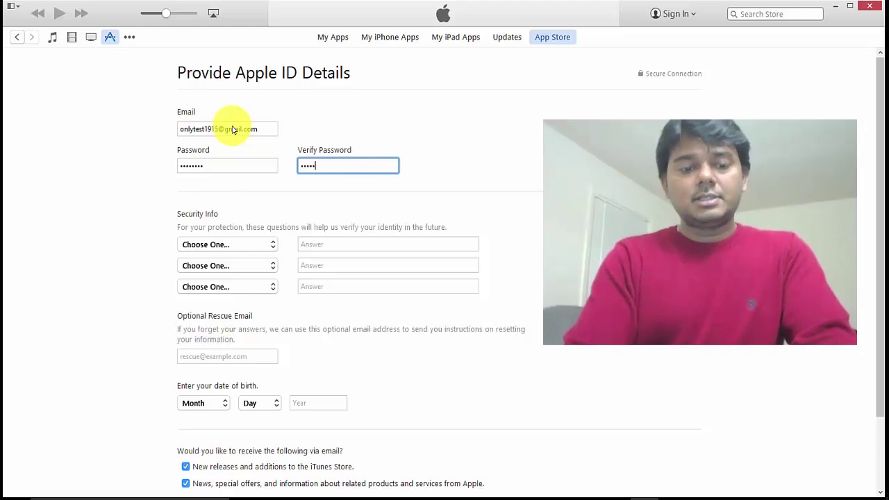
pyautogui.press('Tab')
pyautogui.press('Down')
pyautogui.press('Tab')
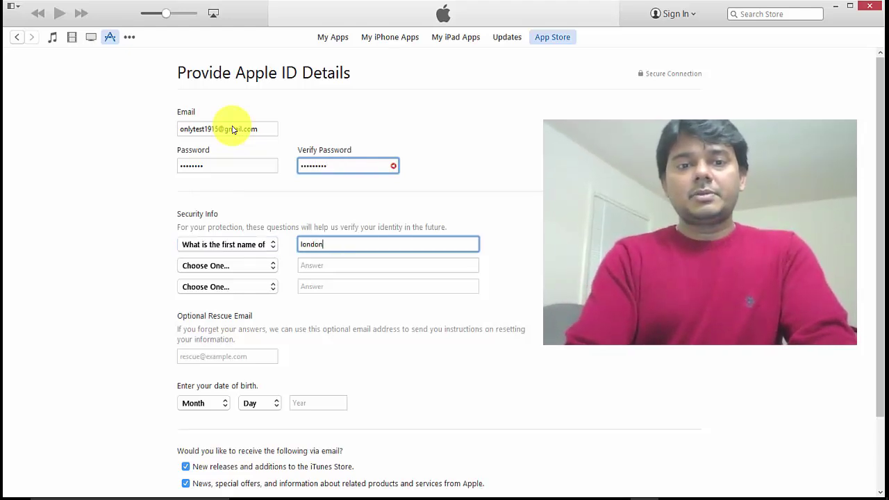
pyautogui.hotkey('shift', 'Tab')
pyautogui.hotkey('shift', 'Tab')
pyautogui.hotkey('shift', 'Tab')
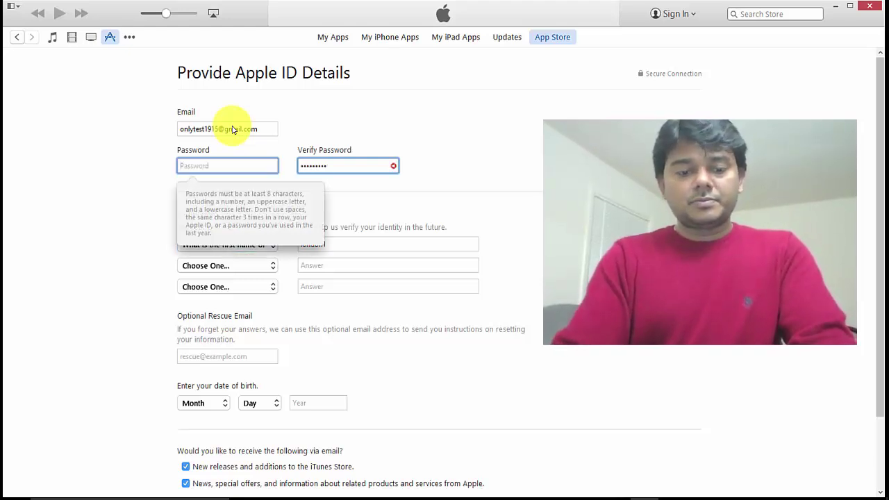
pyautogui.press('Tab')
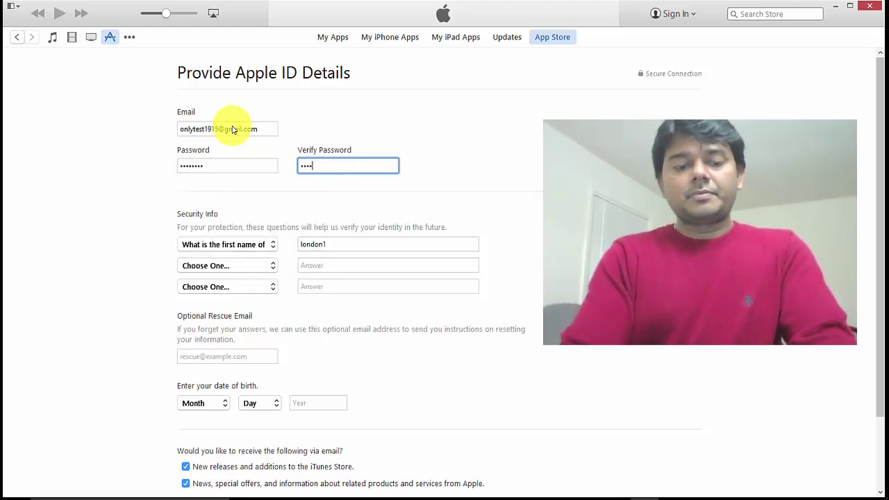
pyautogui.press('Tab')
# Step: Choose the security questions, including the dream job question, with their answers
pyautogui.press('Tab')
pyautogui.press('Tab')
pyautogui.press('Tab')
pyautogui.hotkey('shift', 'Tab')
pyautogui.press('Down')
pyautogui.press('Tab')
pyautogui.press('Tab')
pyautogui.press('Tab')
pyautogui.hotkey('shift', 'Tab')
pyautogui.press('Down')
pyautogui.press('Tab')
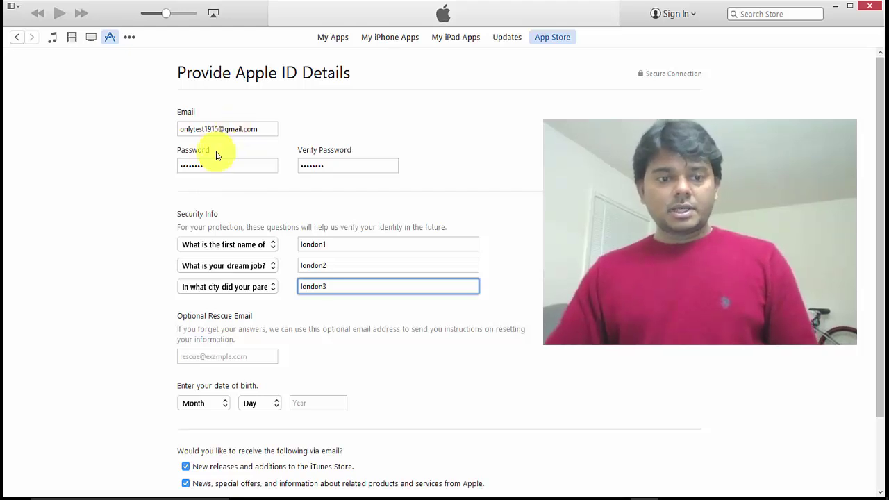
# Step: Set the birth date to January 1, 1980 and submit the Apple ID details
pyautogui.scroll(-2, 222, 264)
pyautogui.click(221, 348)
pyautogui.press('Down')
pyautogui.press('Return')
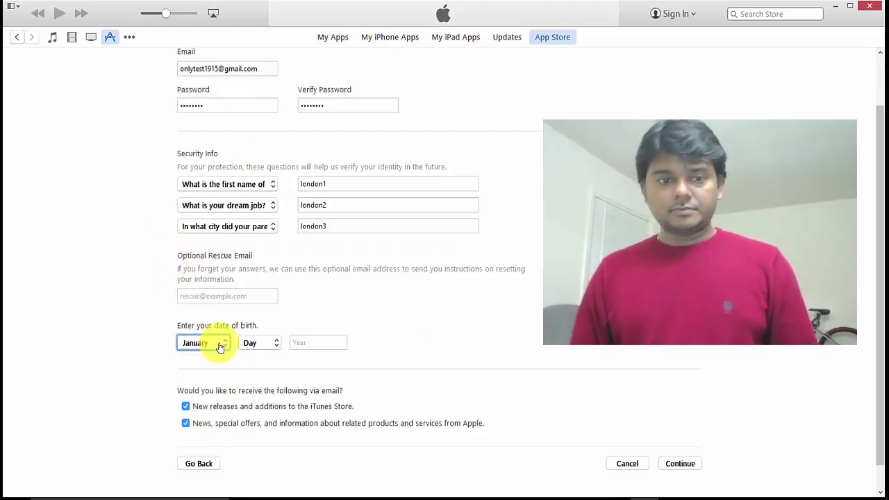
pyautogui.press('Tab')
pyautogui.press('Tab')
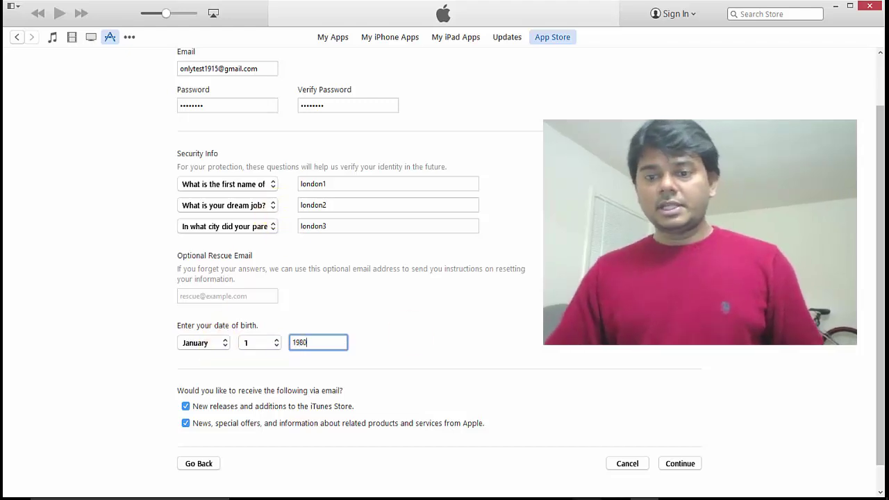
pyautogui.click(680, 463)
# Step: Choose None as the payment type with title Mr. and attempt to create the Apple ID
pyautogui.click(686, 466)
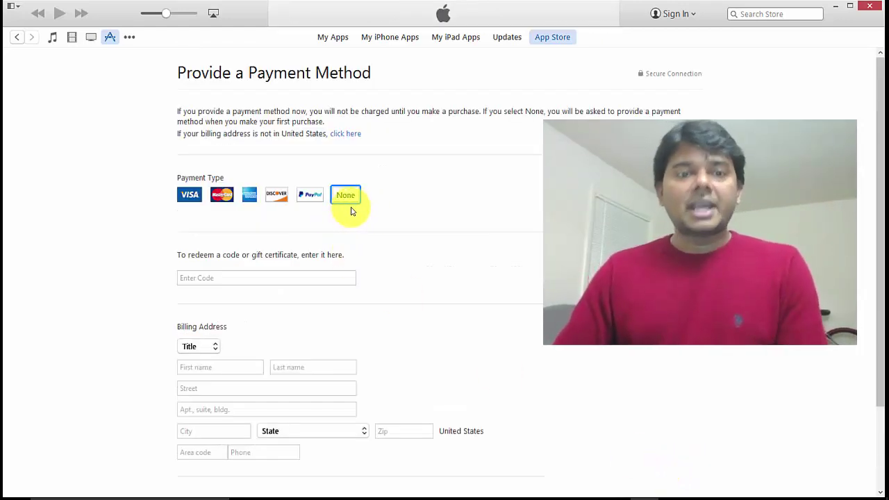
pyautogui.scroll(-3, 354, 219)
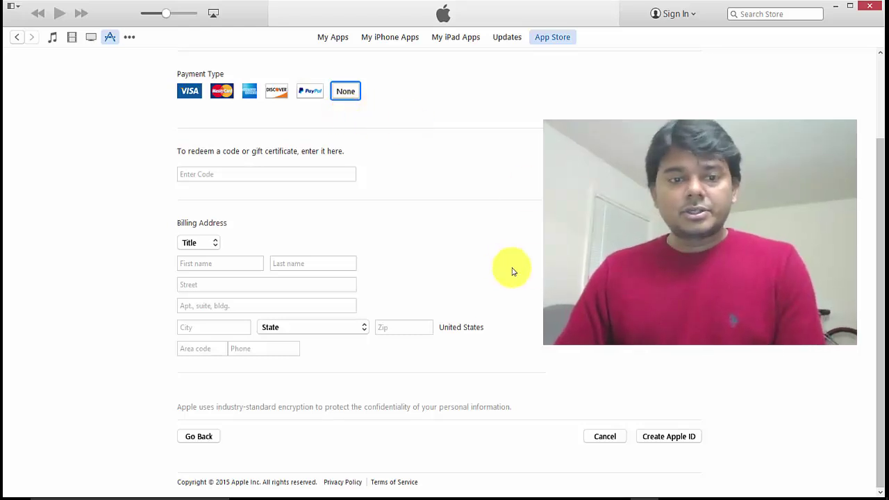
pyautogui.click(665, 438)
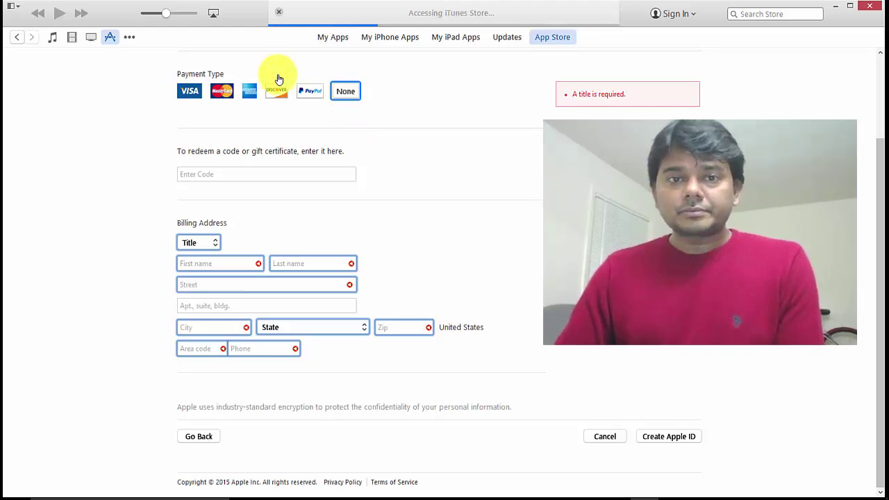
pyautogui.scroll(-3, 518, 288)
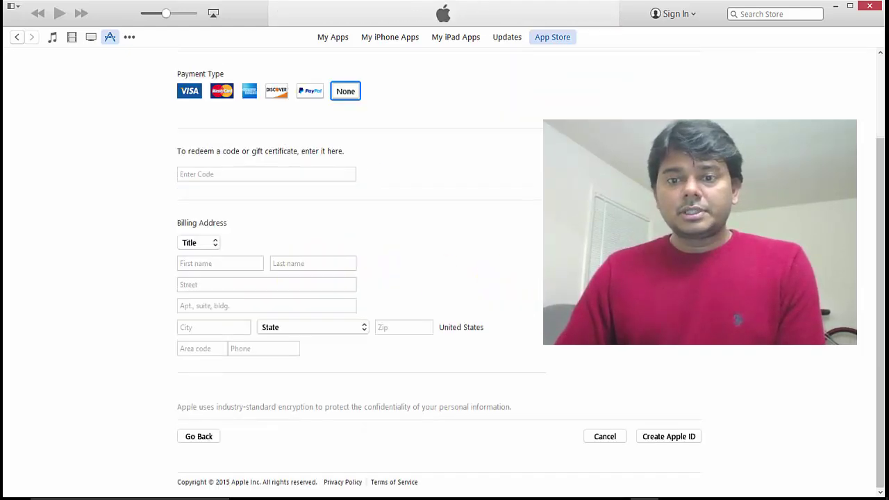
pyautogui.click(671, 440)
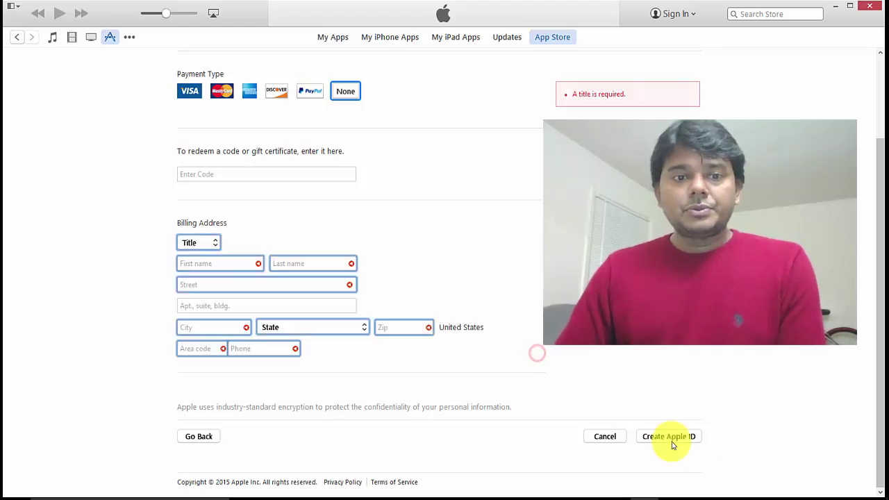
pyautogui.click(346, 95)
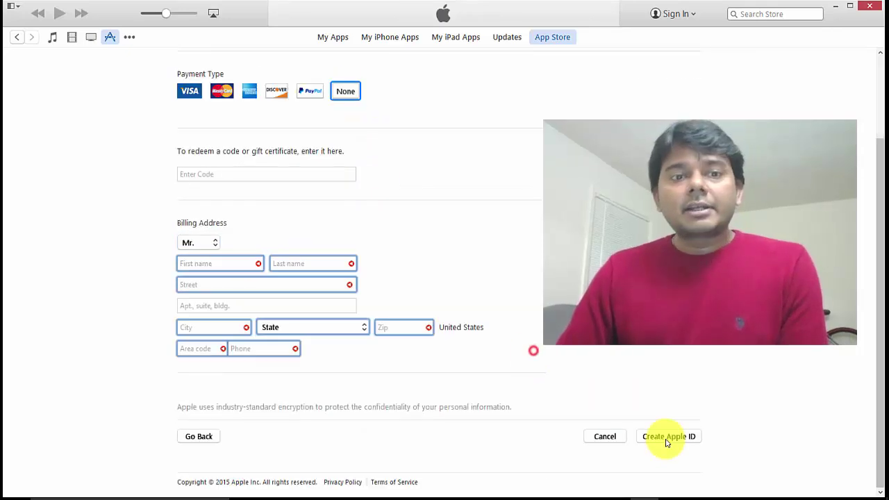
pyautogui.click(666, 440)
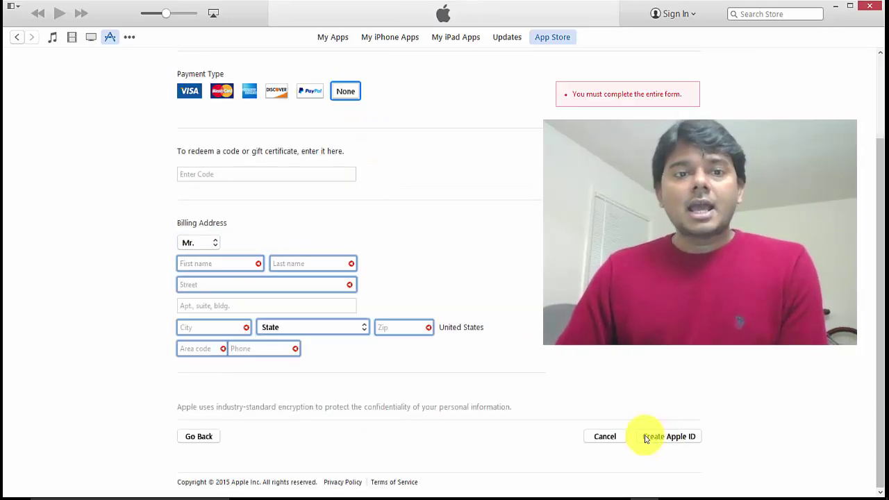
pyautogui.click(212, 270)
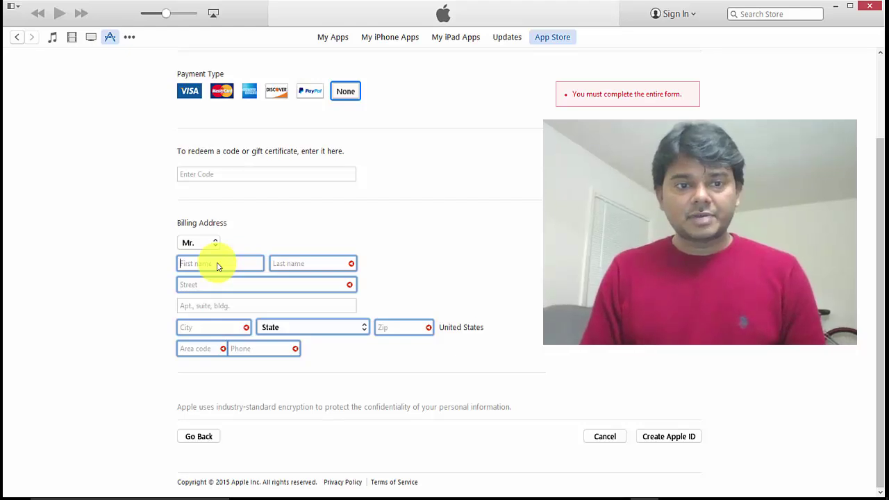
# Step: Fill in the billing first and last name, street address, apartment and city
pyautogui.write('onlytest')
pyautogui.press('Tab')
pyautogui.write('onlytest')
pyautogui.press('Tab')
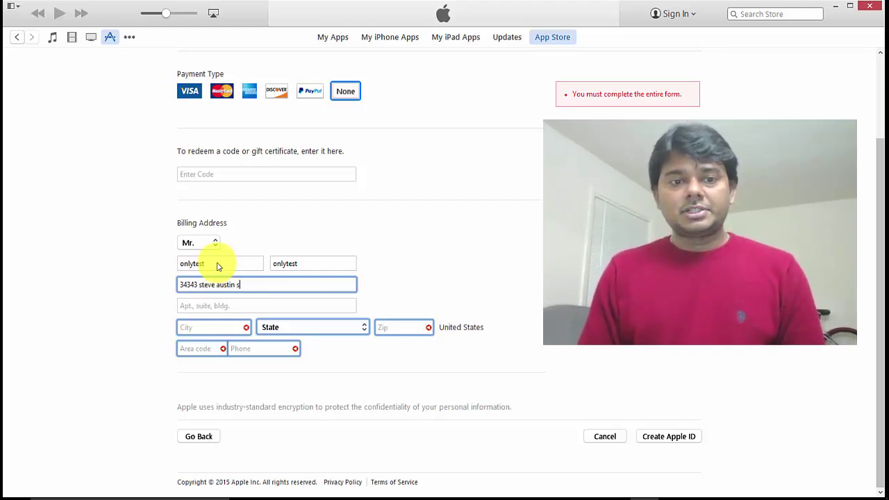
pyautogui.press('Tab')
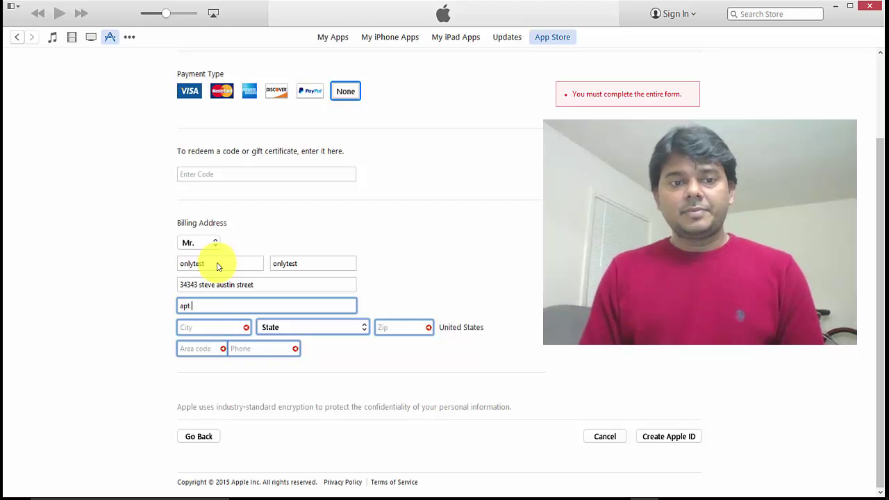
pyautogui.write('apt a')
pyautogui.press('Tab')
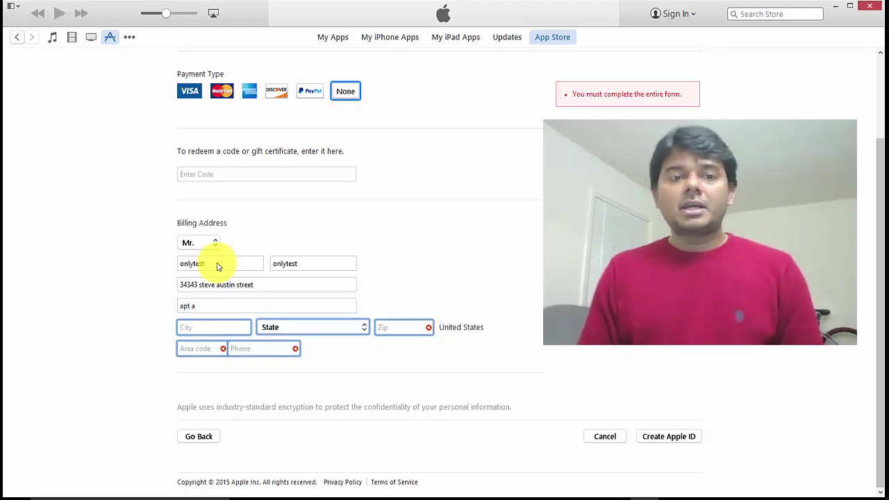
pyautogui.write('new jersey')
# Step: Choose DC - District of Columbia as the billing state and clear the city field
pyautogui.press('Tab')
pyautogui.press('Down')
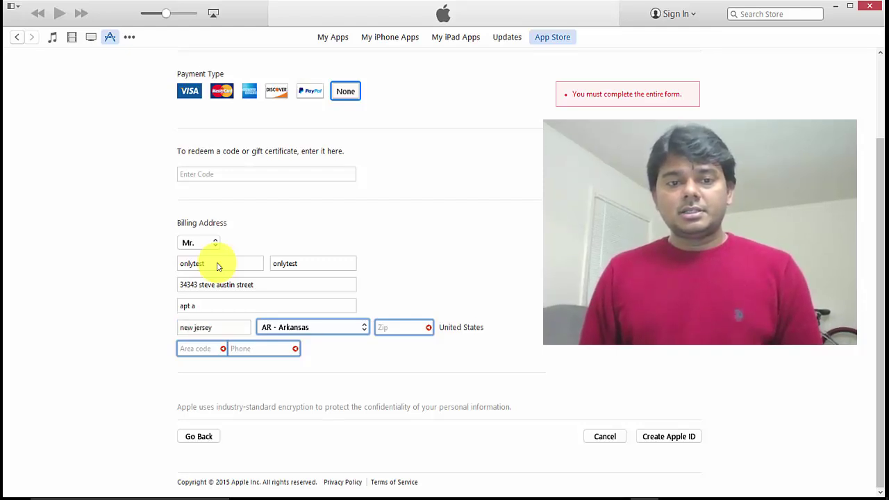
pyautogui.press('Down')
pyautogui.press('Down')
pyautogui.press('Up')
pyautogui.hotkey('shift', 'Tab')
pyautogui.press('BackSpace')
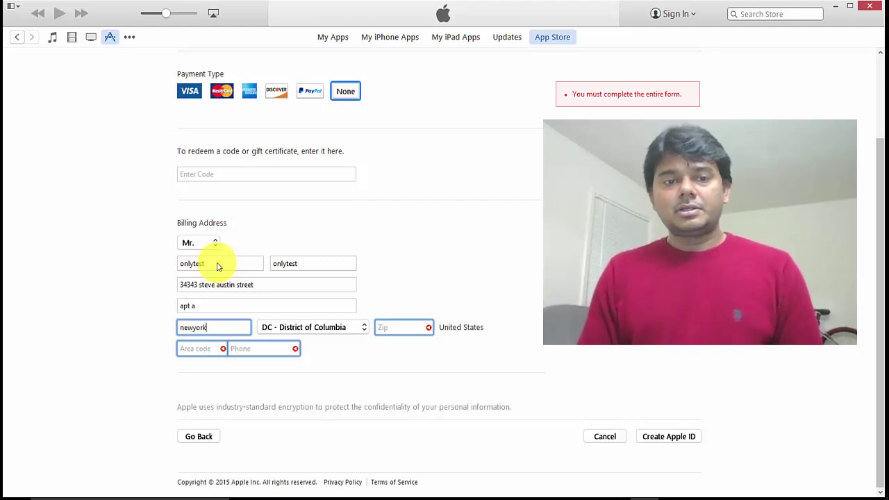
pyautogui.press('Tab')
pyautogui.press('Tab')
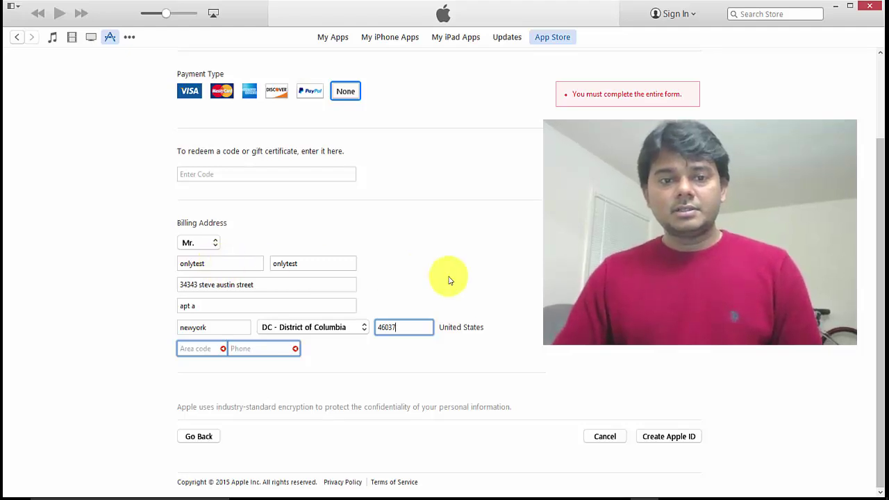
# Step: Enter the phone number, replace it with a valid 7-digit number, and resubmit the form
pyautogui.click(208, 351)
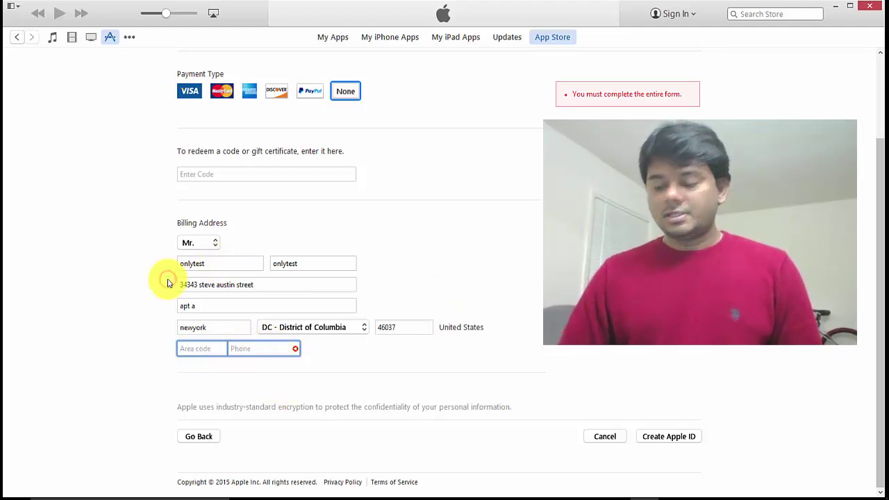
pyautogui.write('841')
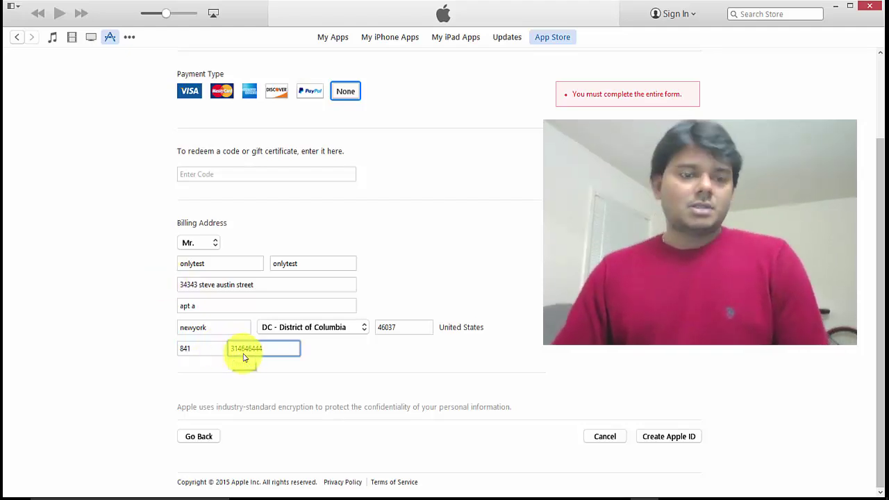
pyautogui.moveTo(278, 351); pyautogui.dragTo(196, 348)
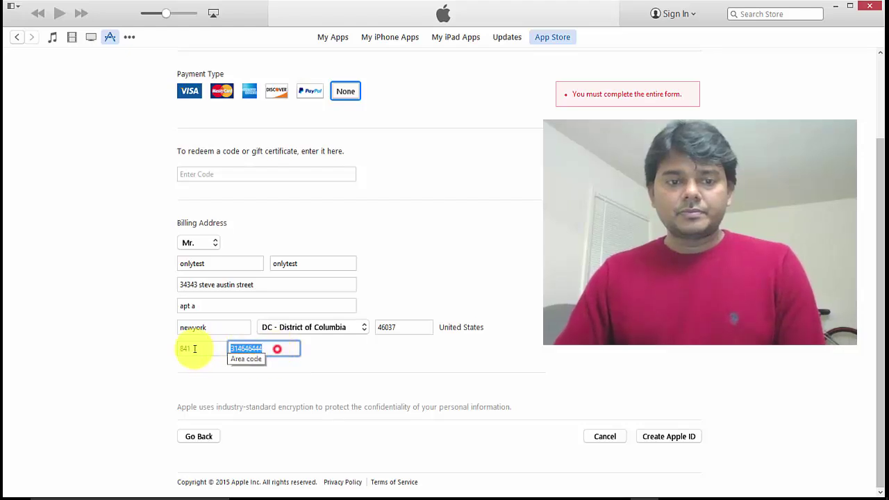
pyautogui.click(526, 354)
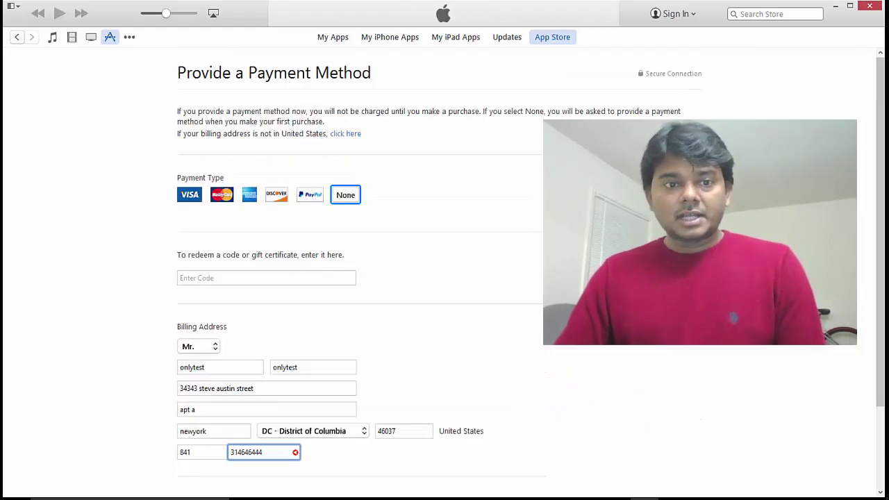
pyautogui.scroll(-3, 439, 269)
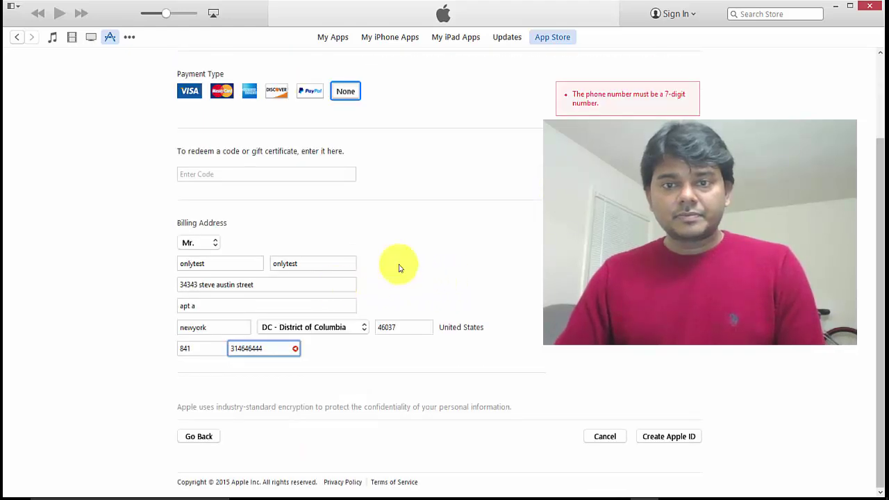
pyautogui.doubleClick(275, 349)
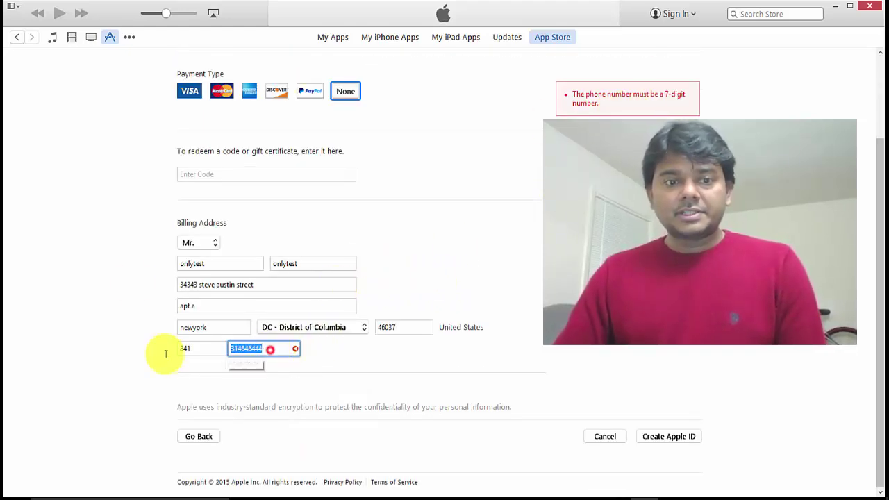
pyautogui.write('123')
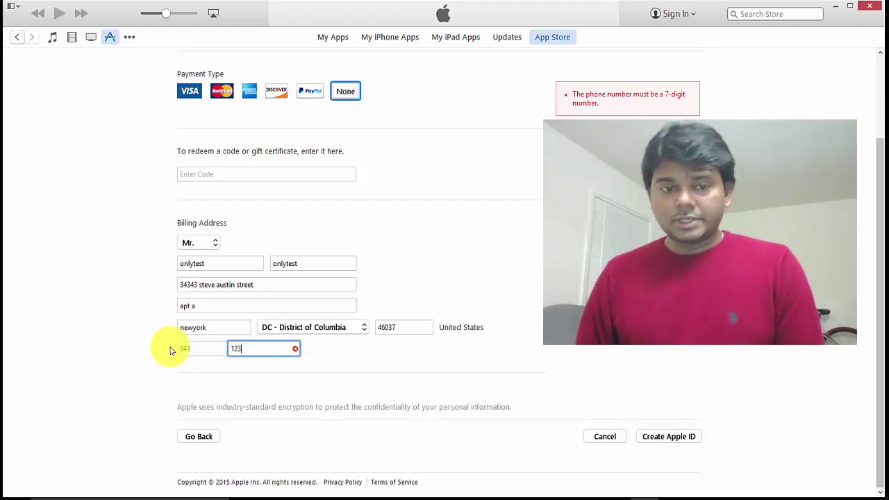
pyautogui.write('4567')
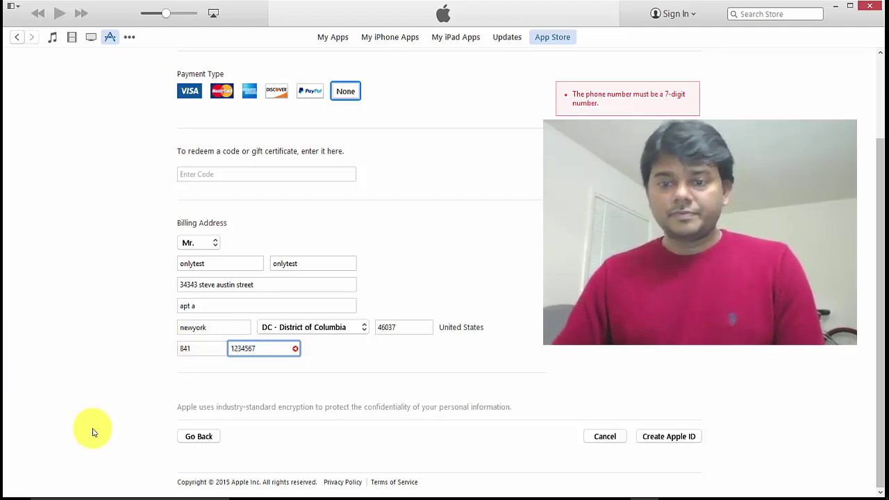
pyautogui.click(534, 352)
pyautogui.click(668, 438)
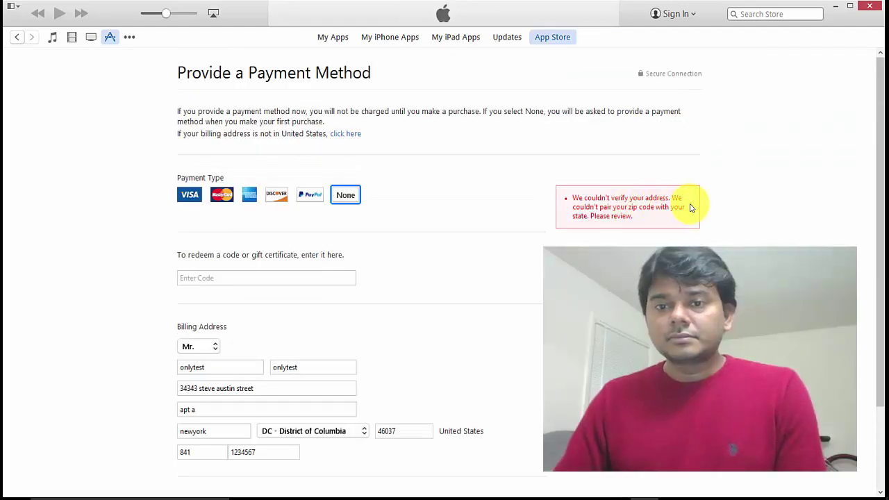
# Step: Select the city name to correct the zip-state mismatch, then switch to the Gmail inbox
pyautogui.scroll(-3, 663, 232)
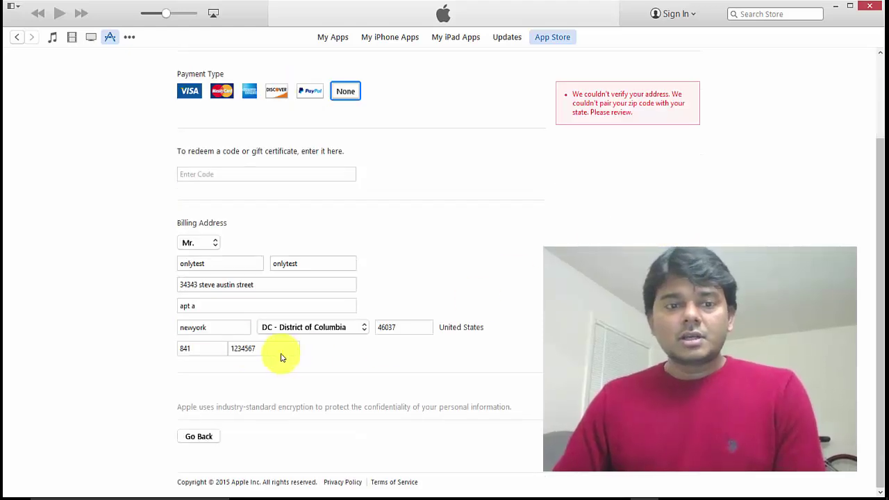
pyautogui.doubleClick(203, 324)
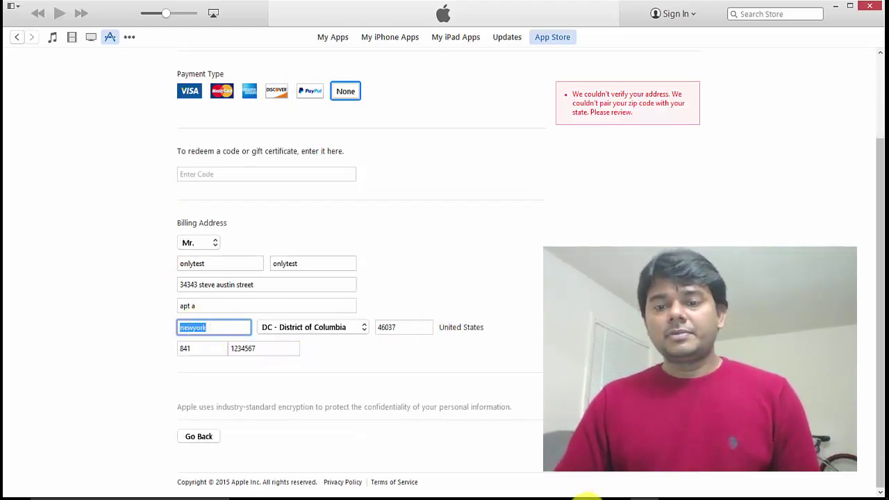
pyautogui.click(587, 496)
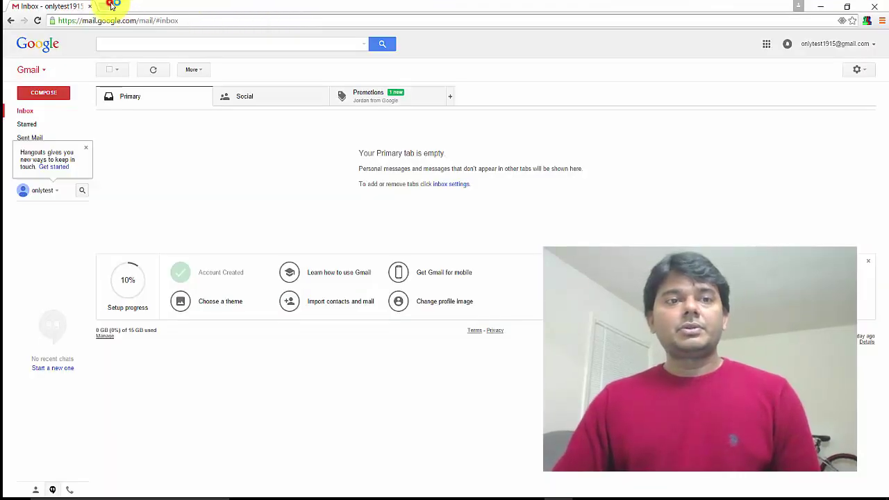
# Step: Search Google in a new tab for 'new jersey zipcode and state'
pyautogui.click(114, 6)
pyautogui.write('gooogle')
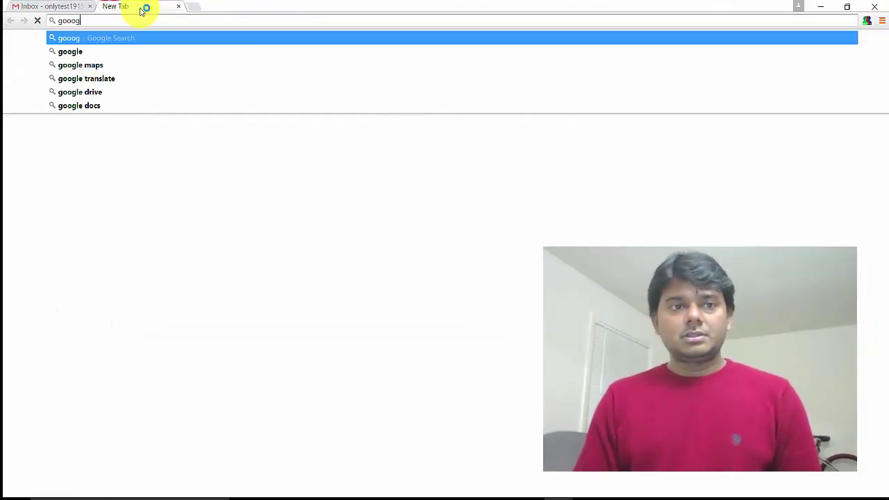
pyautogui.press('BackSpace')
pyautogui.press('BackSpace')
pyautogui.press('BackSpace')
pyautogui.press('BackSpace')
pyautogui.write('new jersey')
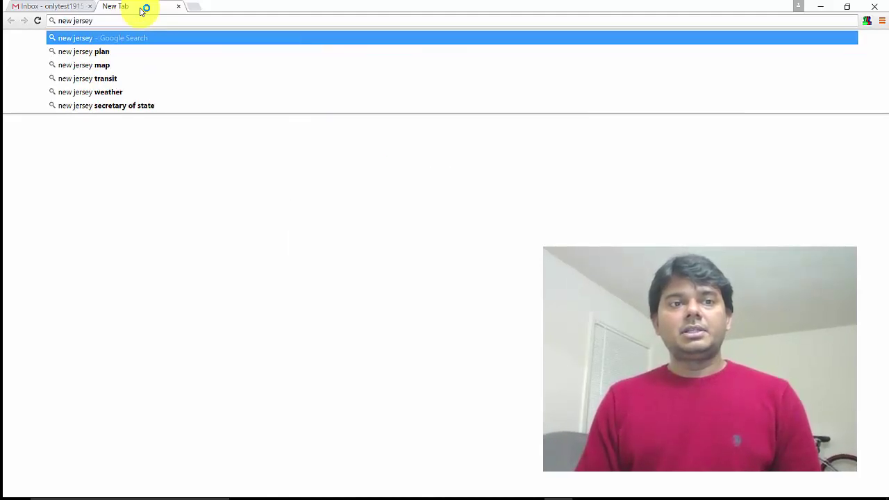
pyautogui.write(' zipcode and state')
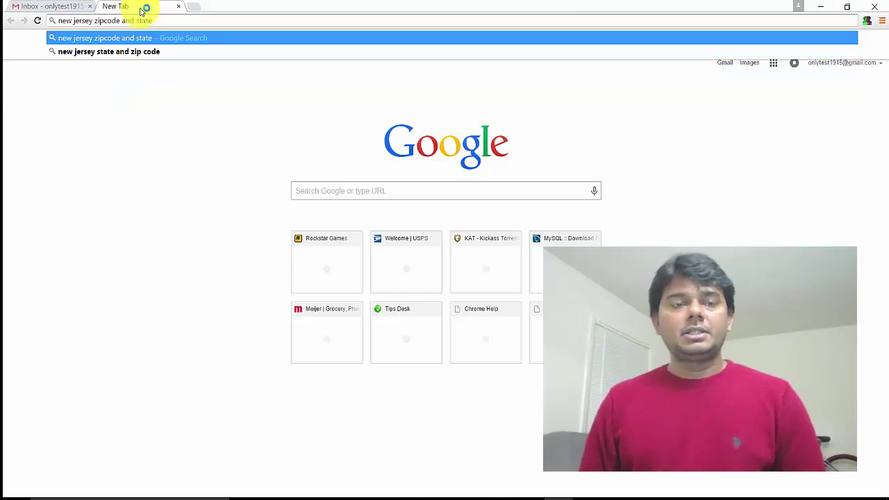
pyautogui.press('Down')
pyautogui.press('Escape')
pyautogui.press('Return')
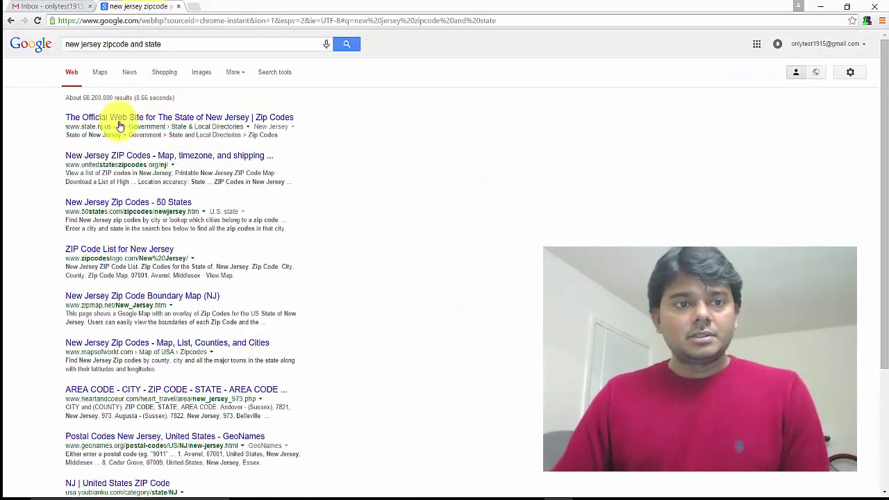
# Step: Open the unitedstateszipcodes.org result and copy ZIP code 07001 for Avenel
pyautogui.click(173, 161)
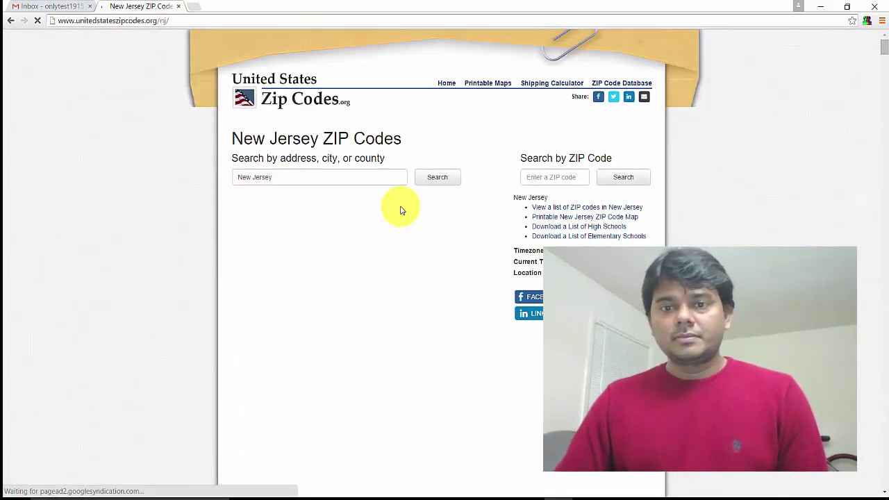
pyautogui.scroll(-5, 483, 258)
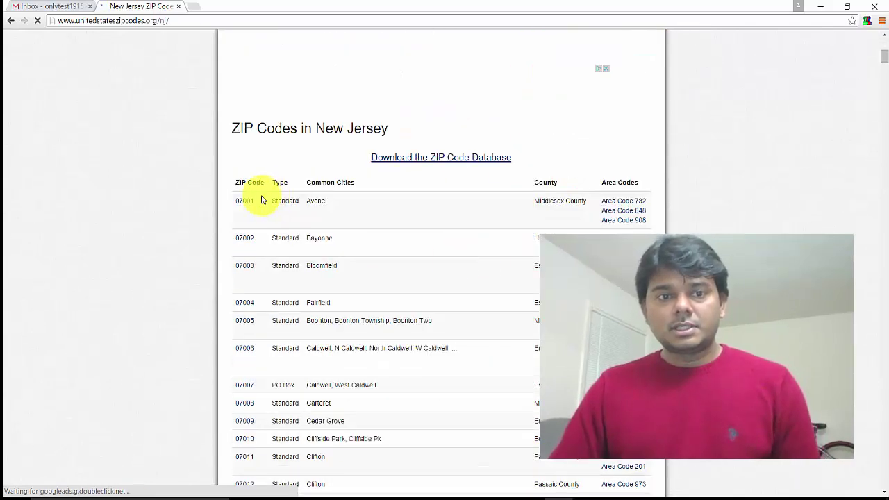
pyautogui.moveTo(243, 205)
pyautogui.mouseDown()
pyautogui.moveTo(224, 201)
pyautogui.moveTo(236, 208)
pyautogui.mouseUp()
pyautogui.hotkey('ctrl', 'c')
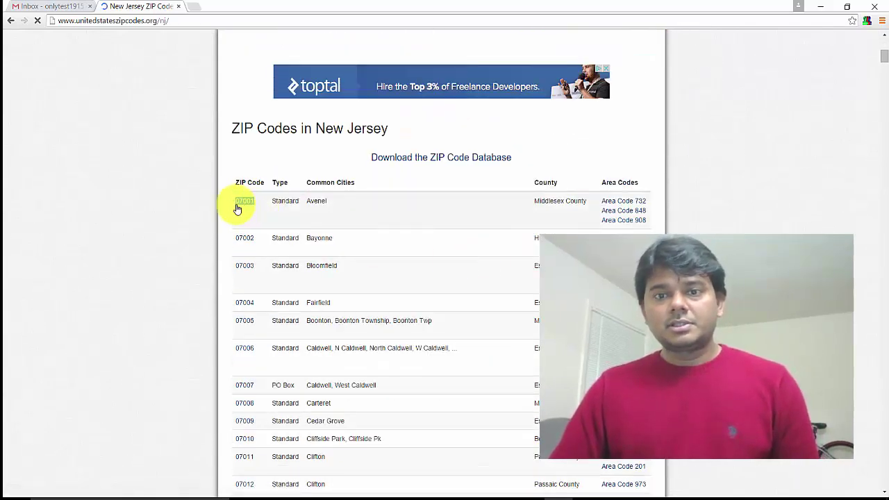
pyautogui.click(302, 214)
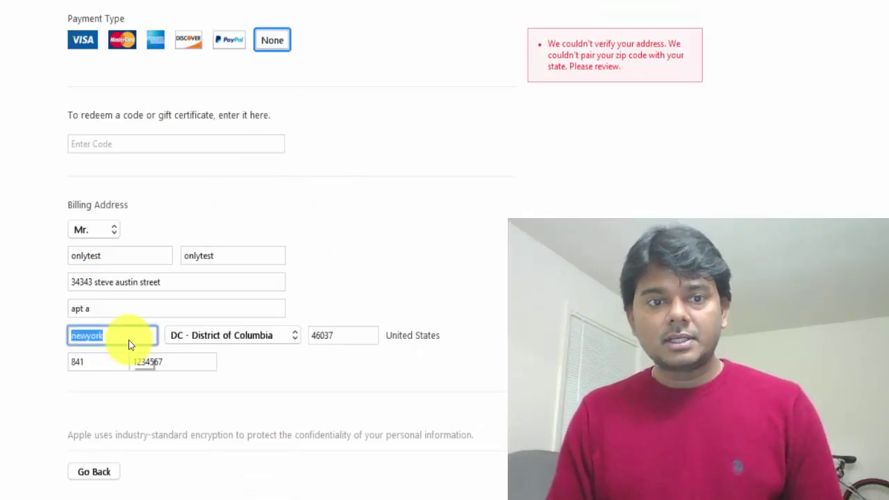
# Step: Enter city Avennel and choose state NJ - New Jersey in the billing address
pyautogui.write('Avennel')
pyautogui.press('Tab')
pyautogui.press('n')
pyautogui.press('n')
pyautogui.press('n')
pyautogui.press('n')
pyautogui.press('n')
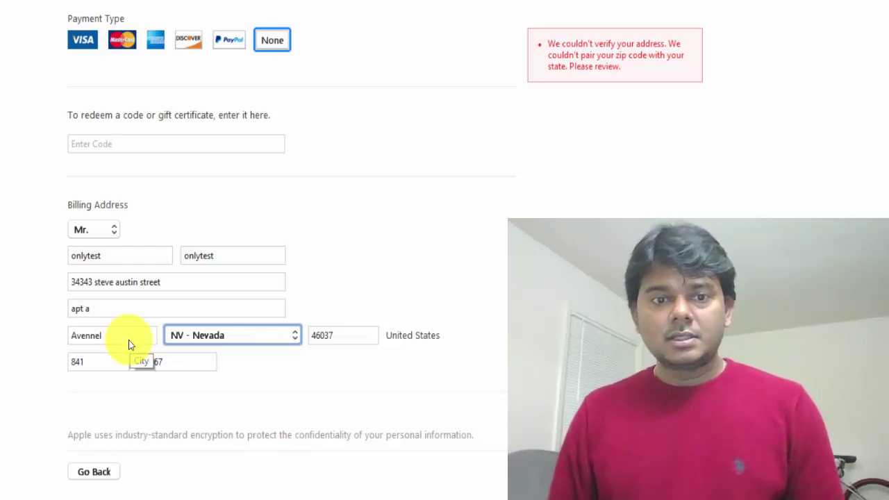
pyautogui.press('Up')
pyautogui.press('Tab')
# Step: Paste ZIP code 07001 and enter phone area code 732
pyautogui.hotkey('alt', 'Tab')
pyautogui.hotkey('alt', 'Tab')
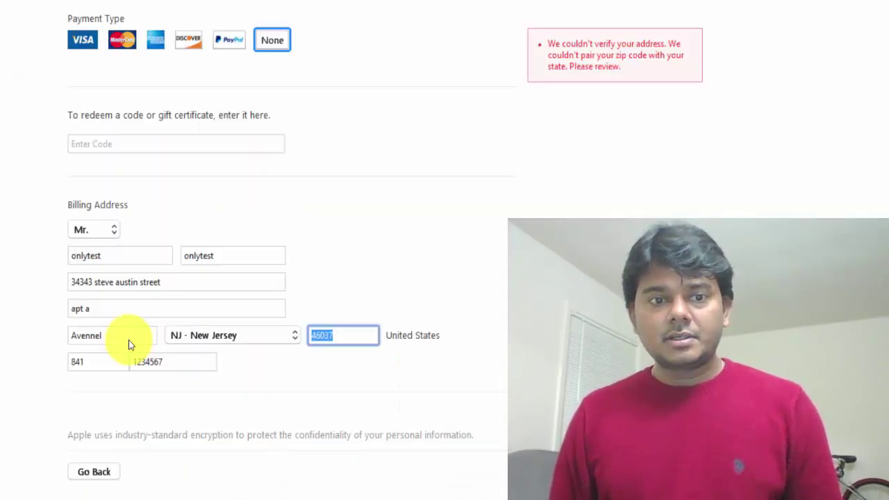
pyautogui.hotkey('alt', 'Tab')
pyautogui.hotkey('alt', 'Tab')
pyautogui.hotkey('ctrl', 'v')
pyautogui.press('Tab')
pyautogui.press('Tab')
pyautogui.hotkey('shift', 'Tab')
pyautogui.write('732')
pyautogui.press('Tab')
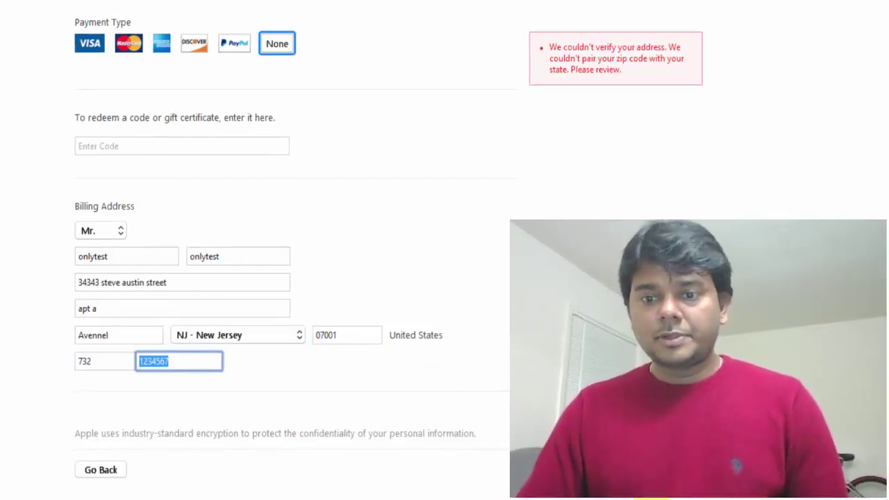
# Step: Submit with Create Apple ID and accept the 'You have not verified your account' notice
pyautogui.click(496, 364)
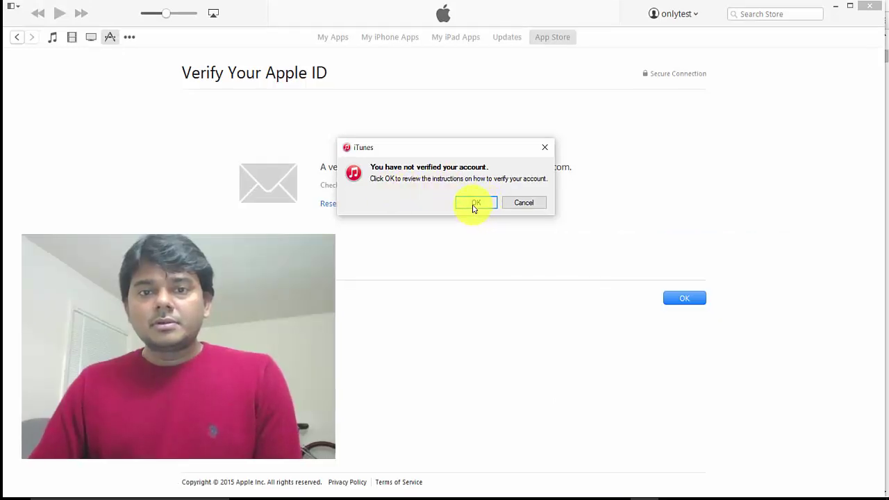
pyautogui.click(475, 205)
# Step: Open the 'Verify your Apple ID.' email in Gmail and follow its Verify Now link
pyautogui.click(563, 496)
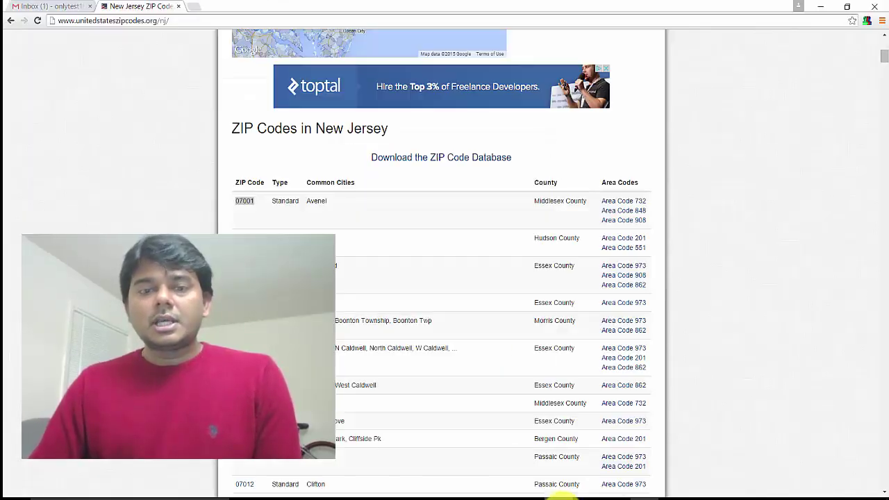
pyautogui.click(35, 5)
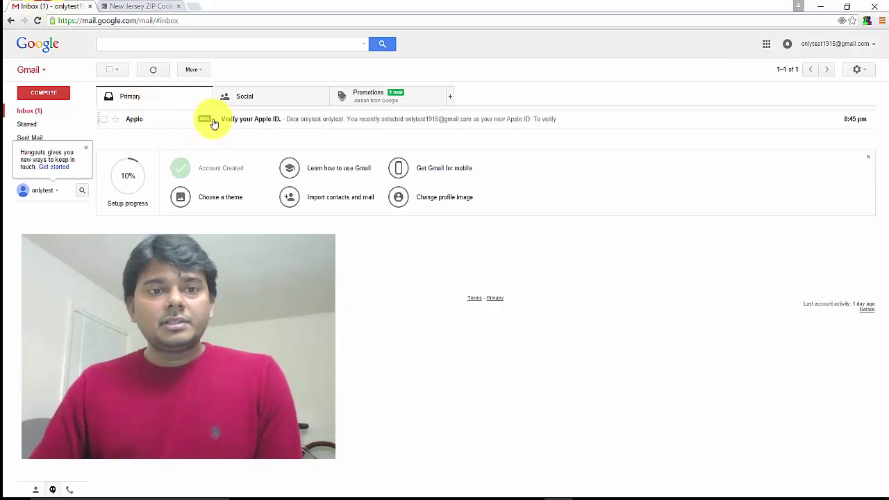
pyautogui.click(224, 119)
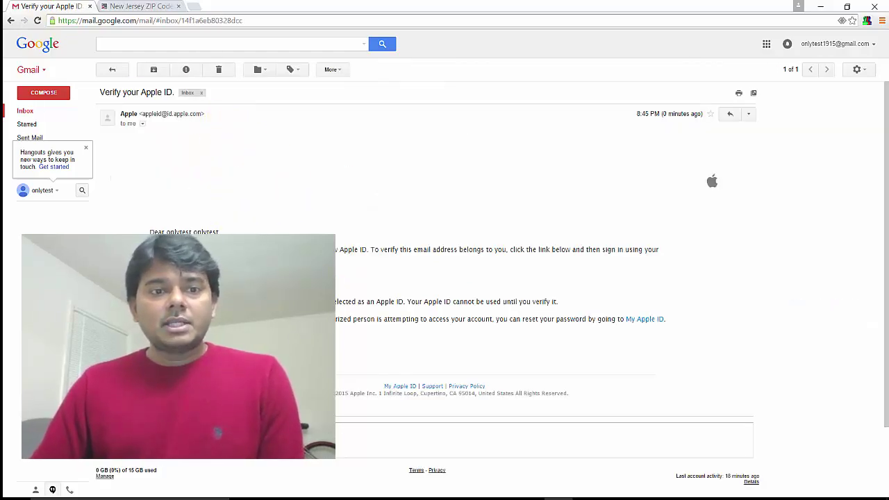
pyautogui.click(174, 271)
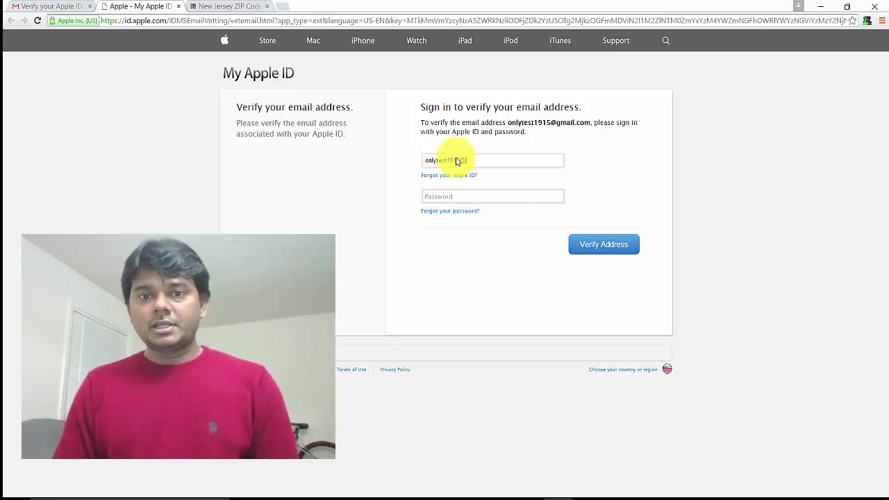
# Step: Sign in with the new Apple ID and password to verify the address, declining Chrome's password save
pyautogui.write('.com')
pyautogui.press('Tab')
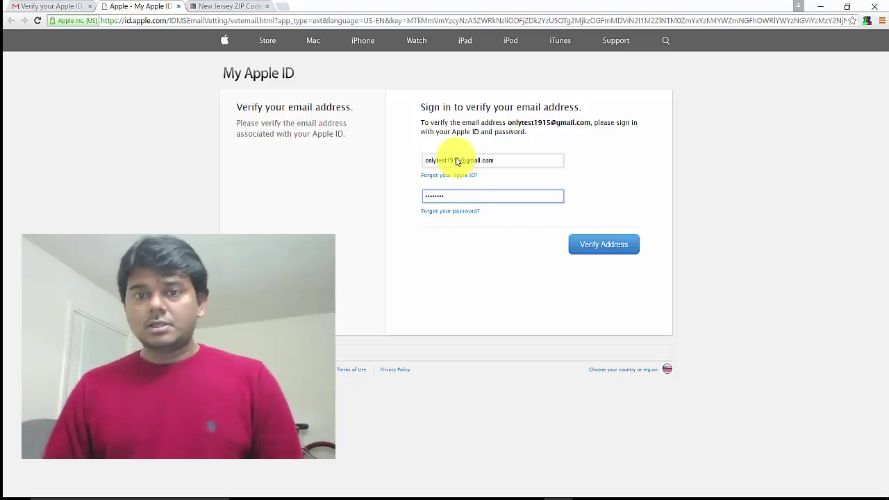
pyautogui.click(617, 245)
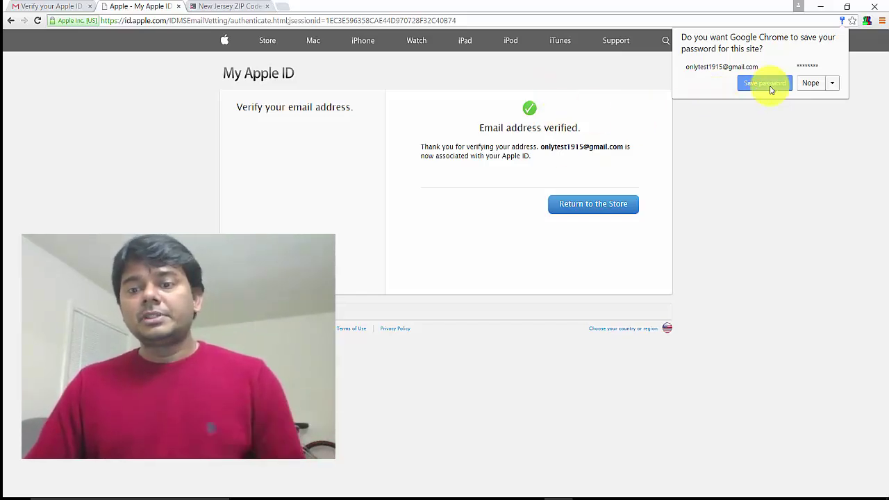
pyautogui.click(810, 84)
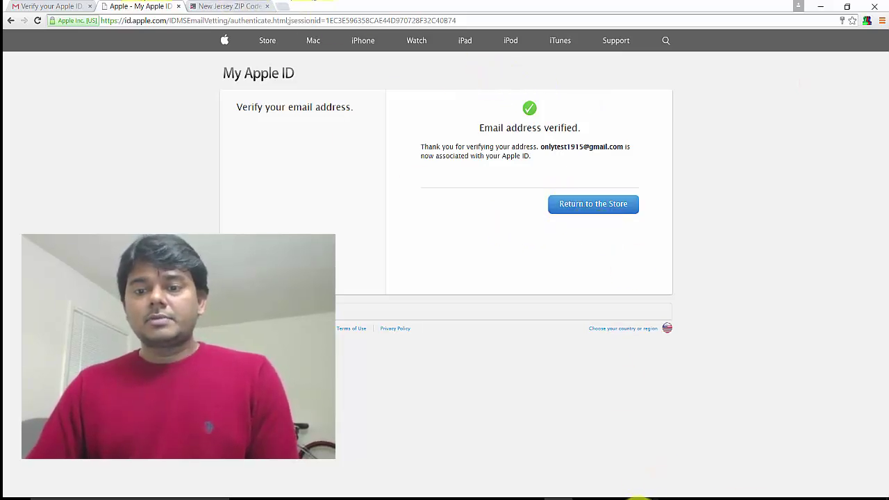
# Step: Back in iTunes, check which account is signed in via the account menu
pyautogui.click(639, 497)
pyautogui.click(675, 16)
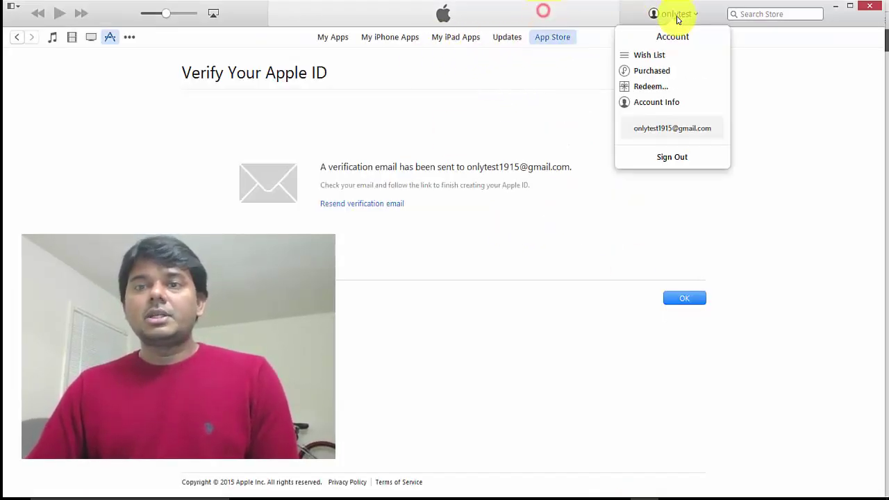
pyautogui.click(482, 167)
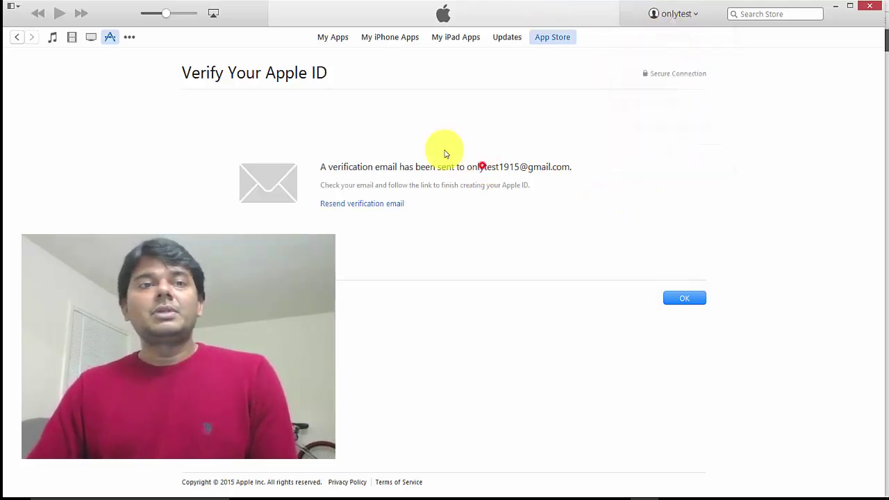
# Step: Load the App Store front page and browse it
pyautogui.click(90, 35)
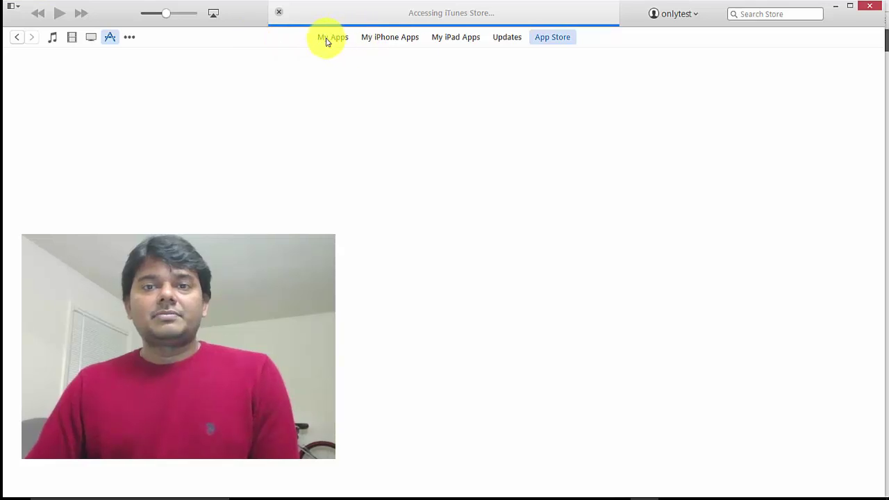
pyautogui.scroll(-5, 538, 250)
pyautogui.scroll(5, 549, 247)
pyautogui.scroll(-6, 452, 229)
pyautogui.scroll(4, 473, 195)
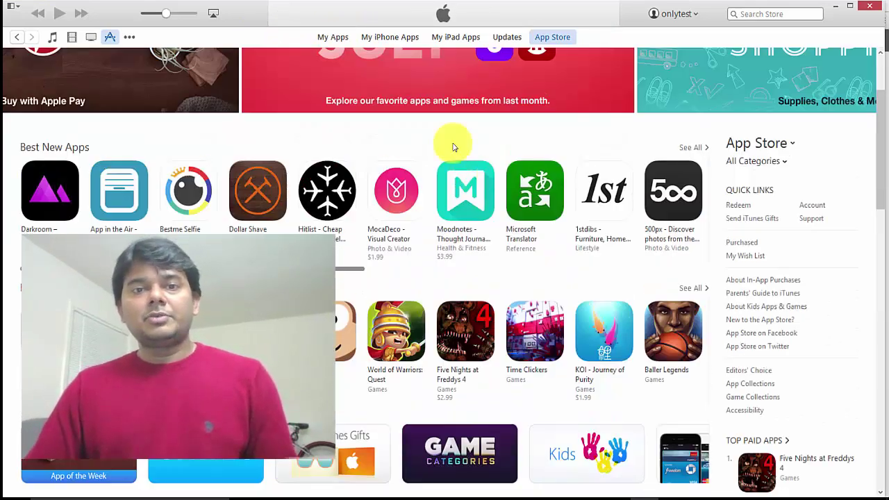
pyautogui.scroll(2, 455, 133)
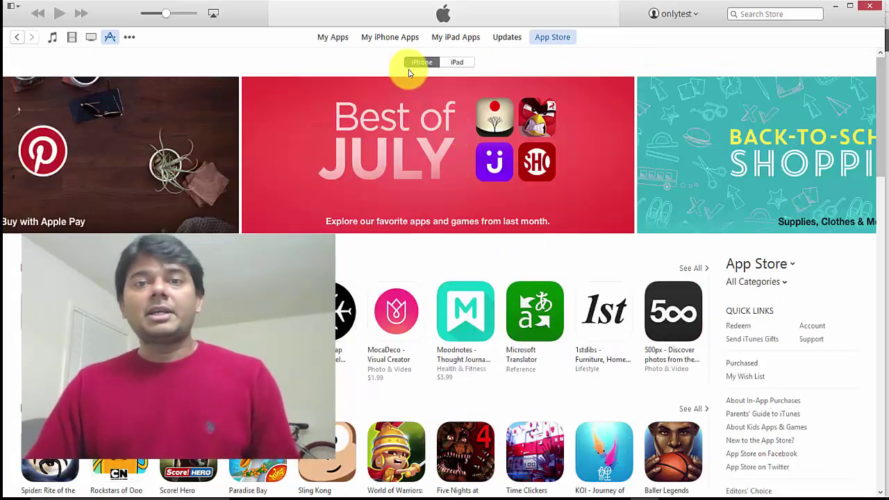